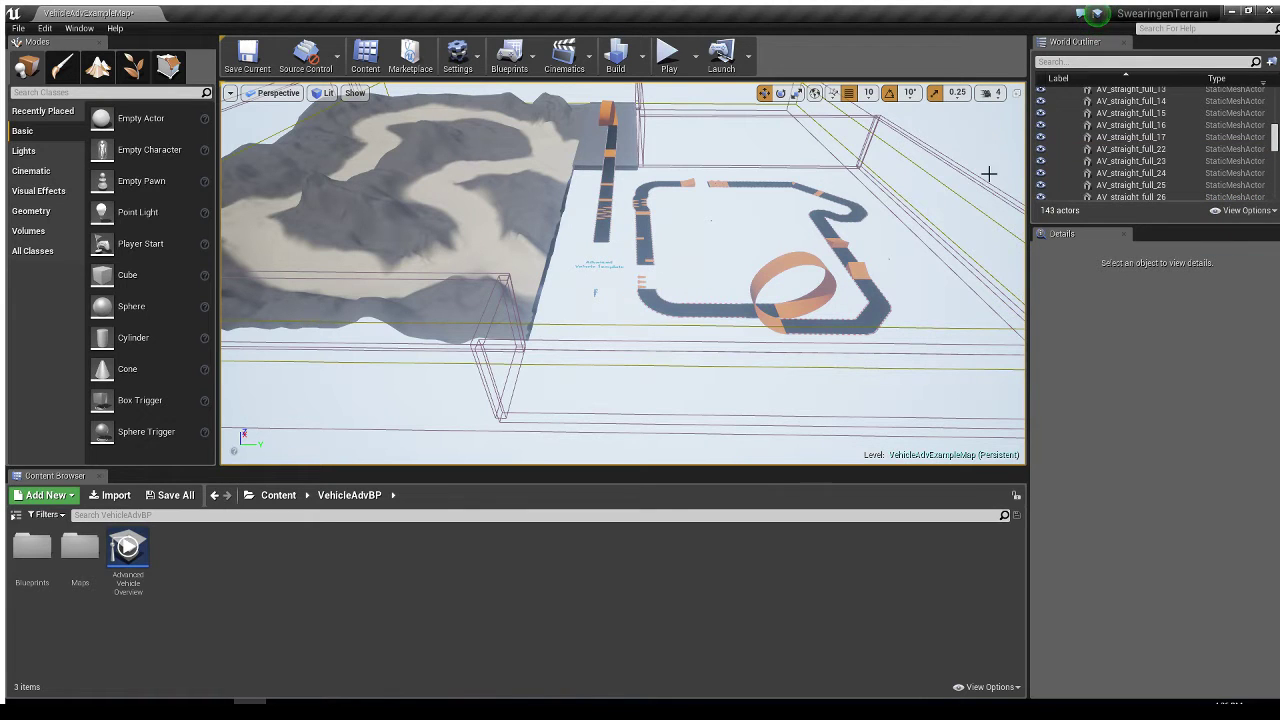
# Step: Delete everything from the Loops folder through the last Track 2 piece, AV_straight_full_71, from the example map
pyautogui.moveTo(1165, 226); pyautogui.dragTo(1163, 588)
pyautogui.scroll(8, 1150, 320)
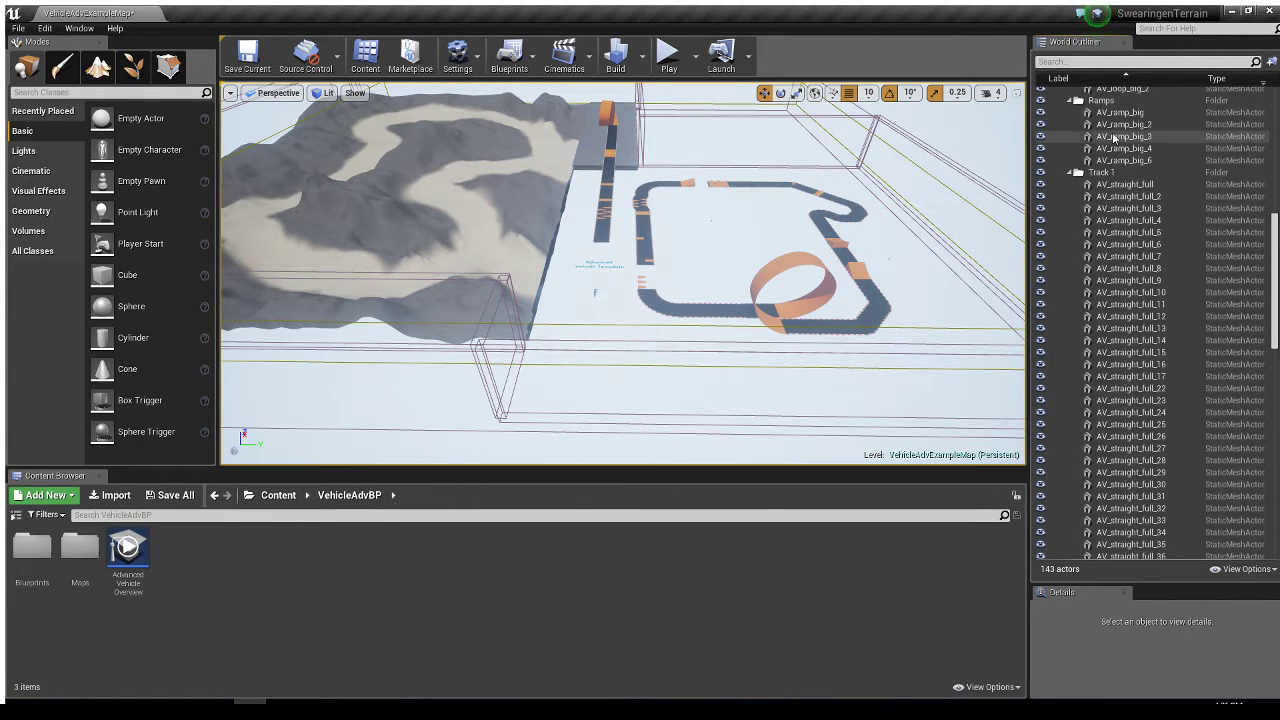
pyautogui.scroll(3, 1121, 141)
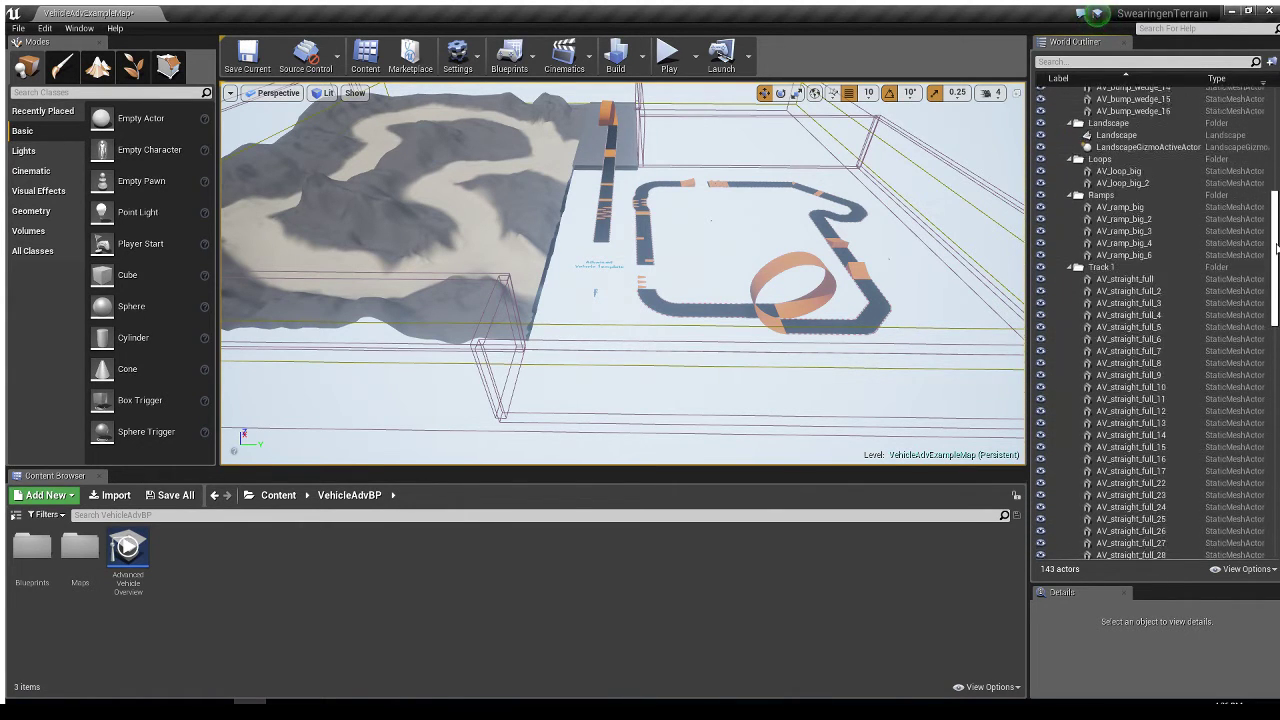
pyautogui.scroll(-1, 1150, 150)
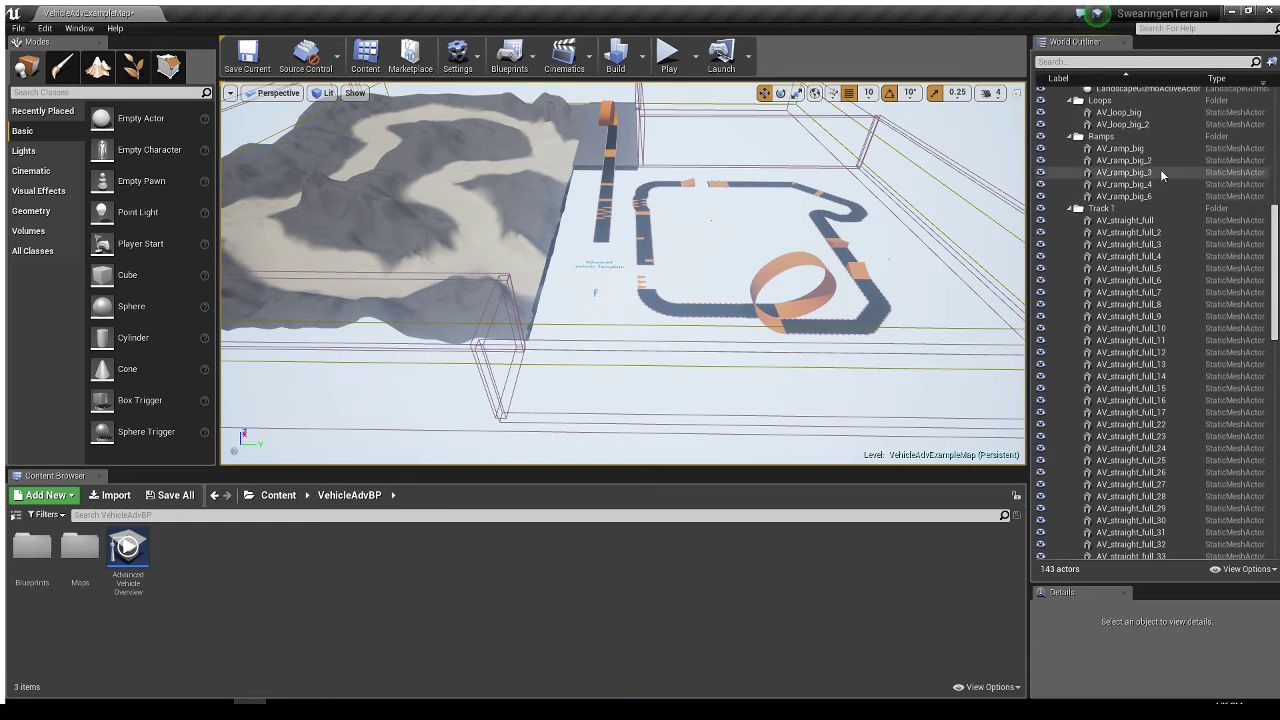
pyautogui.click(1105, 108)
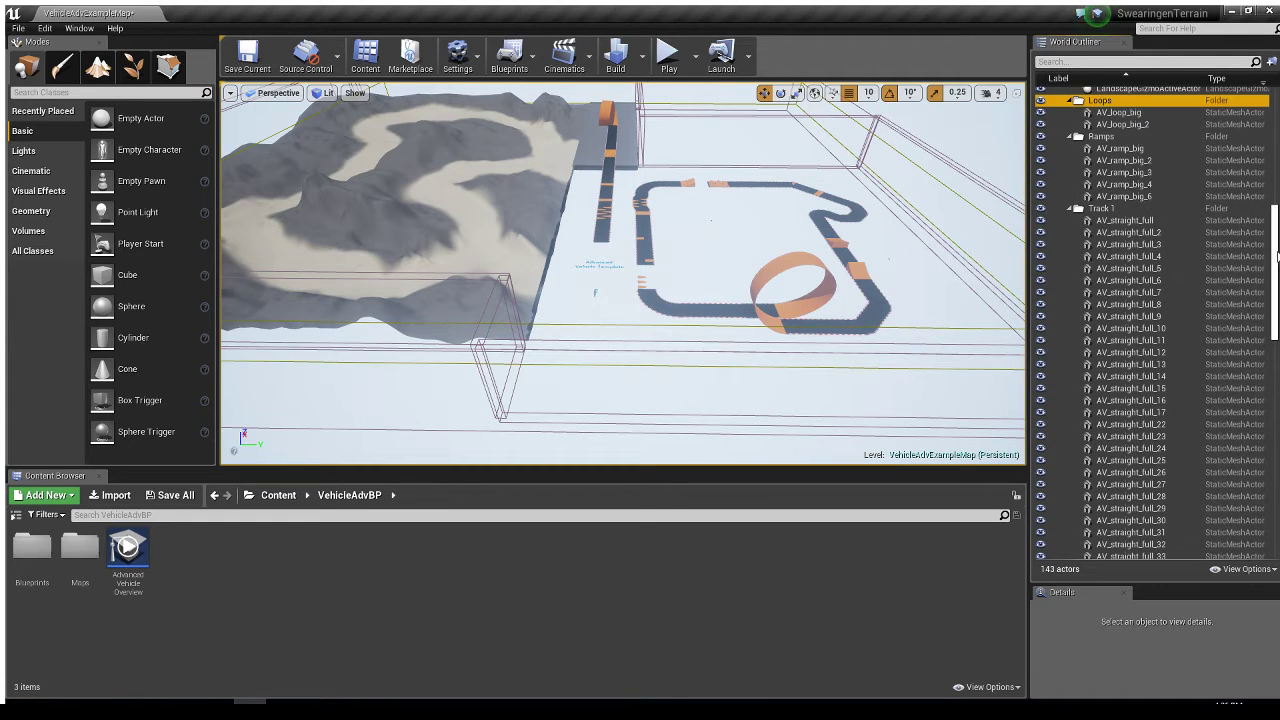
pyautogui.scroll(-12, 1080, 300)
pyautogui.scroll(-1, 1076, 324)
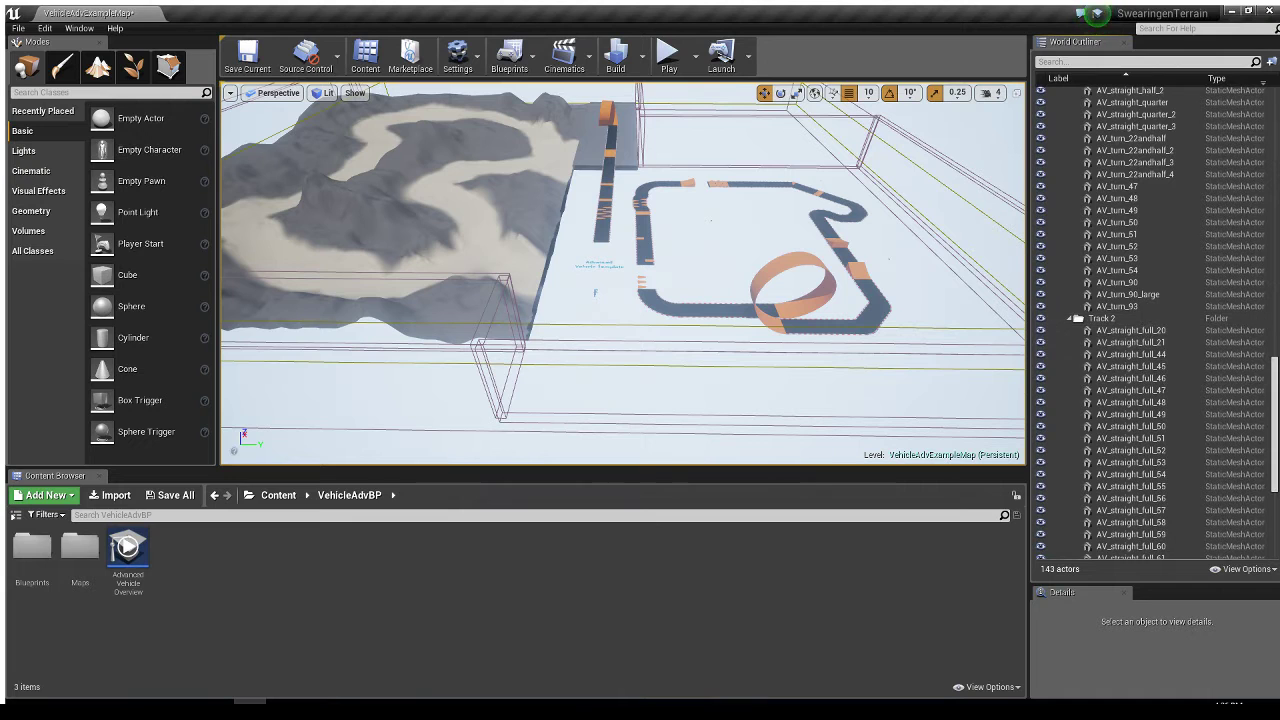
pyautogui.moveTo(1275, 432); pyautogui.dragTo(1275, 500)
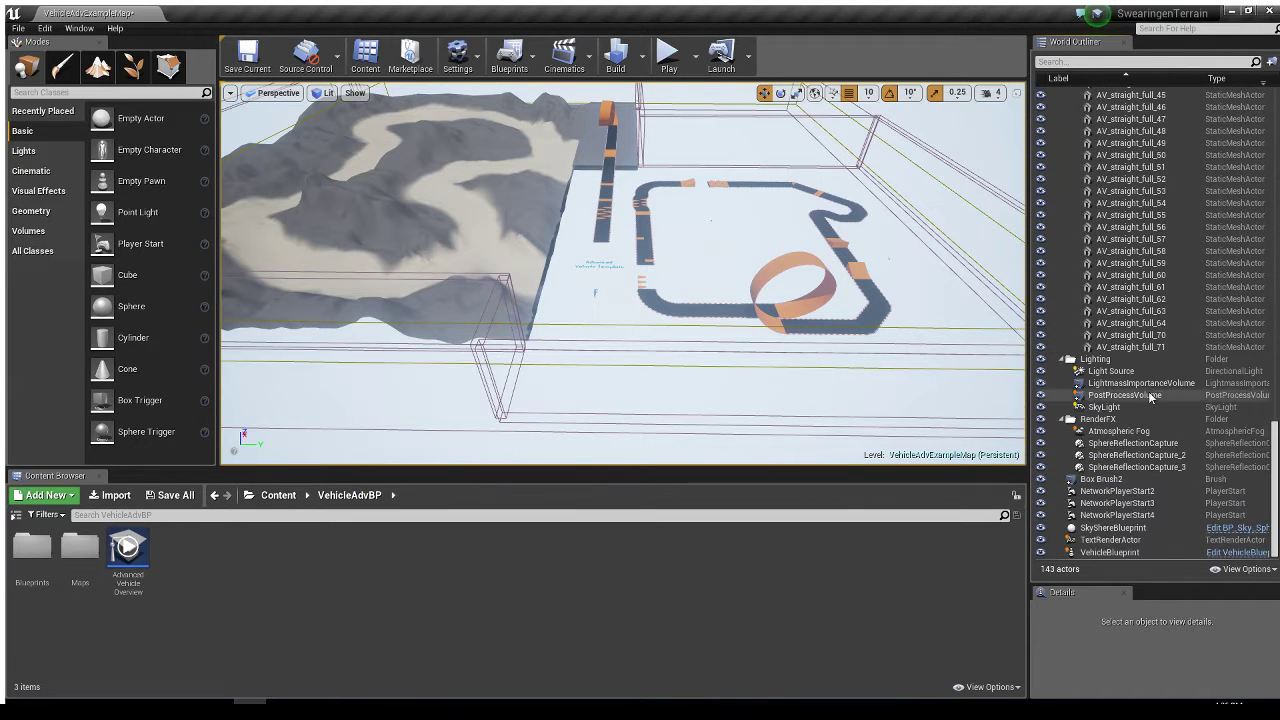
pyautogui.keyDown('shift'); pyautogui.click(1134, 348); pyautogui.keyUp('shift')
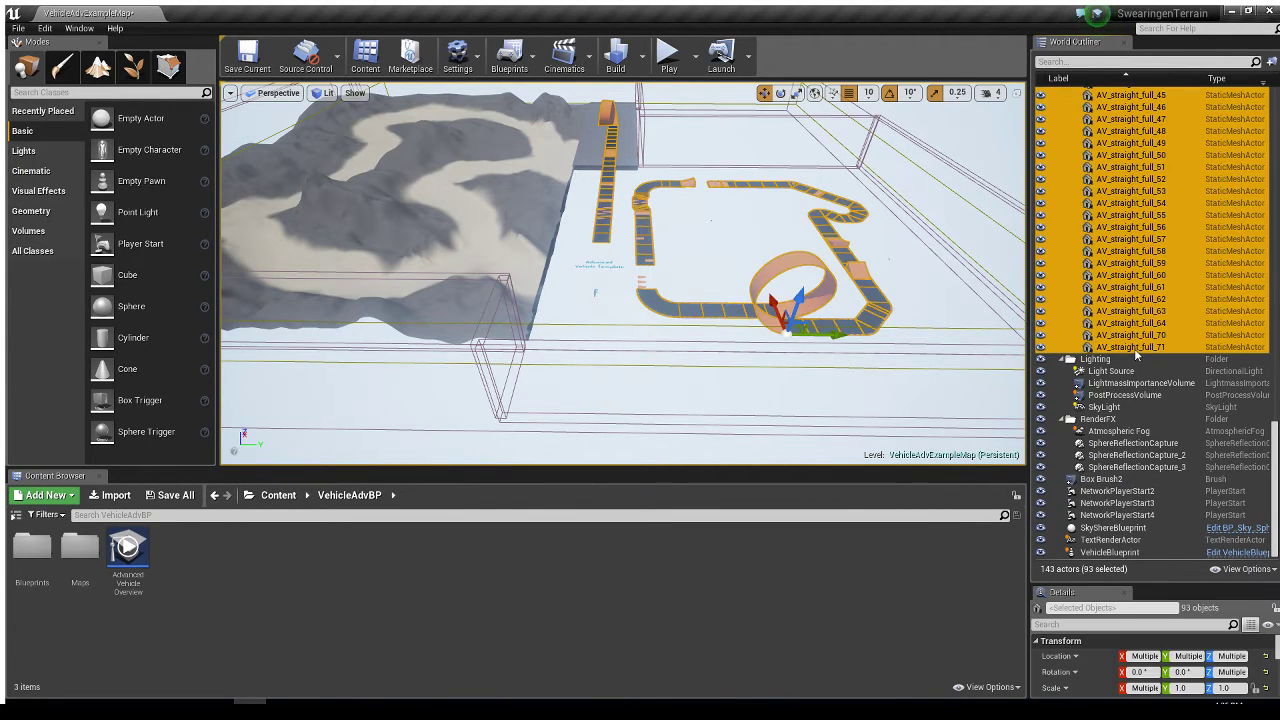
pyautogui.press('Delete')
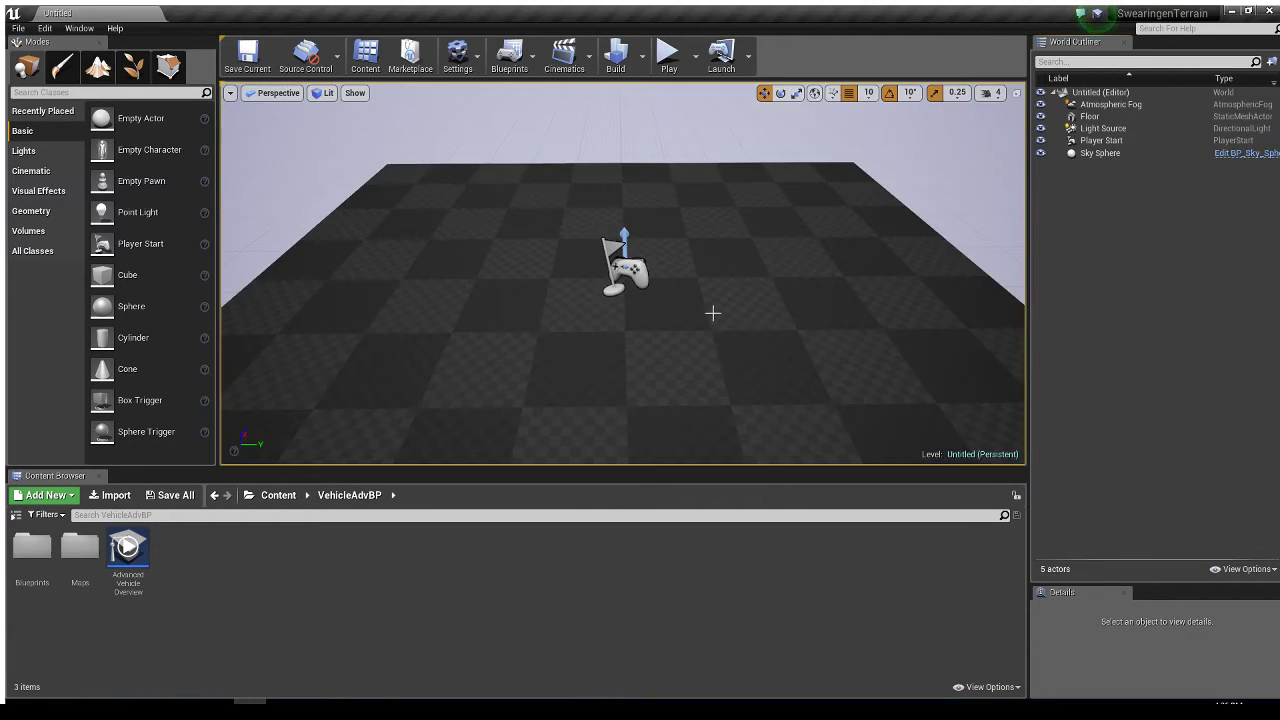
# Step: Delete the default Floor mesh from the new untitled level
pyautogui.moveTo(749, 241); pyautogui.dragTo(770, 210, button='right')
pyautogui.scroll(-15, 674, 270)
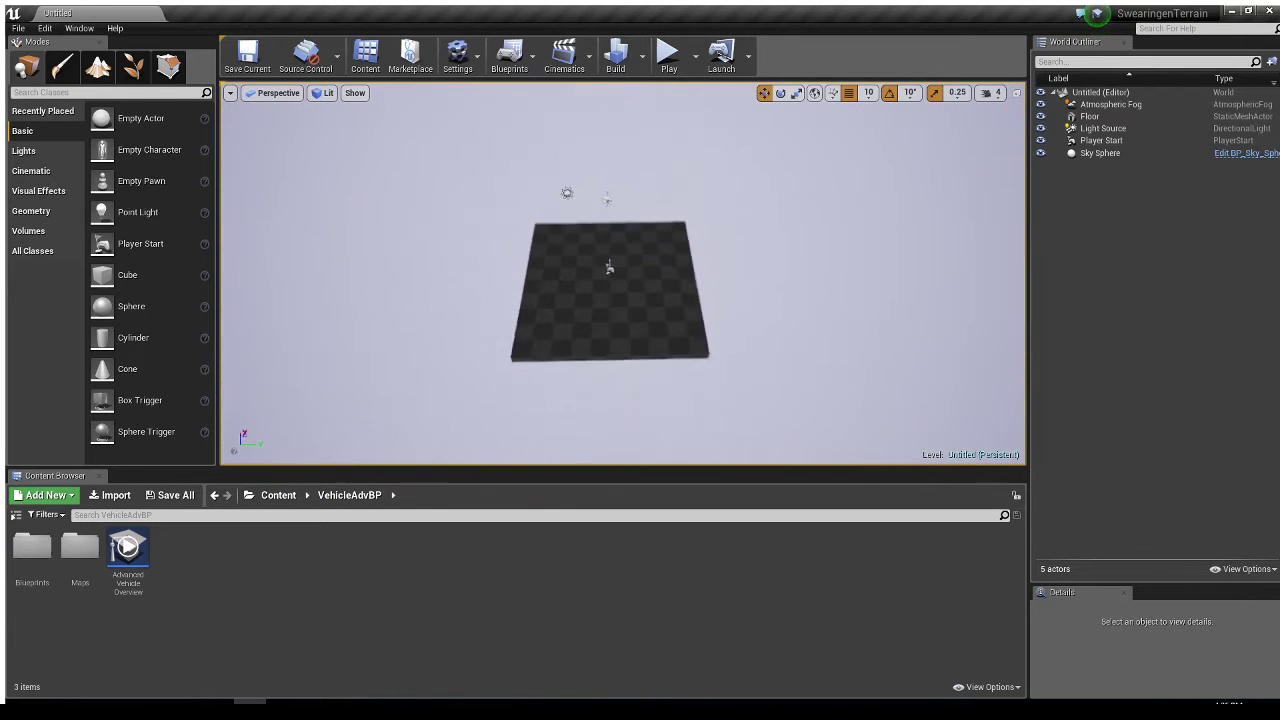
pyautogui.click(674, 270)
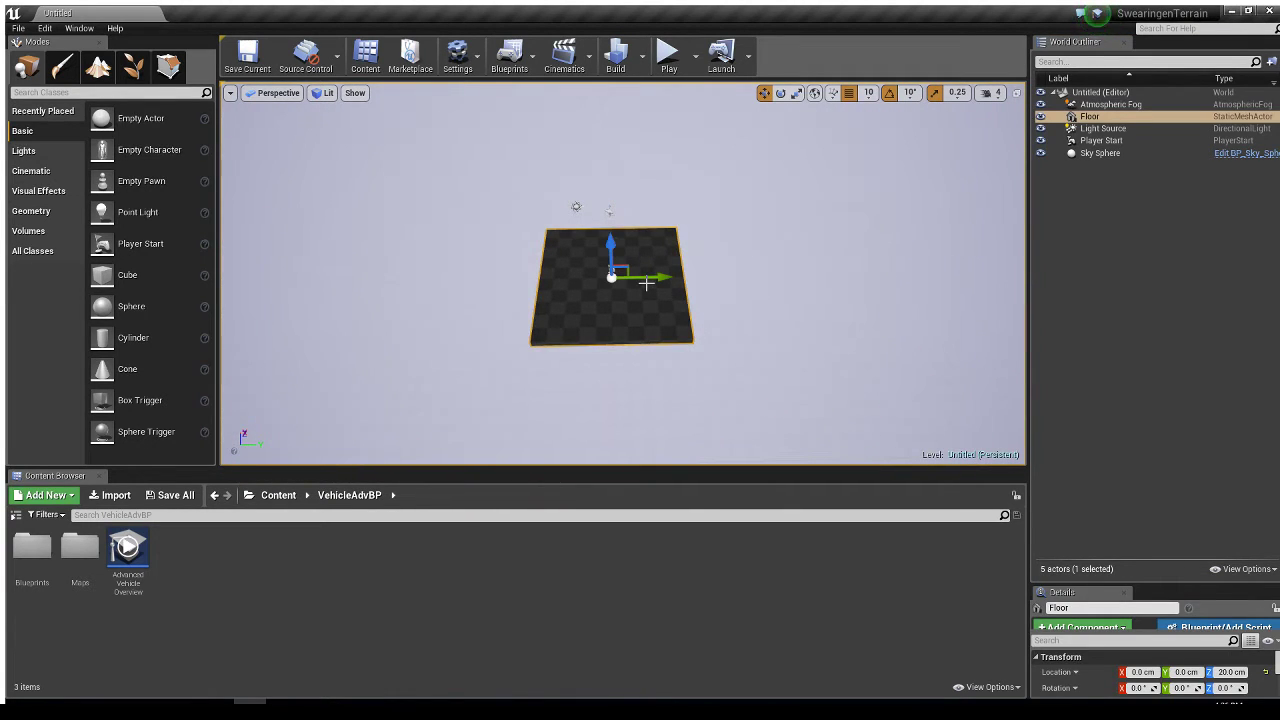
pyautogui.press('Delete')
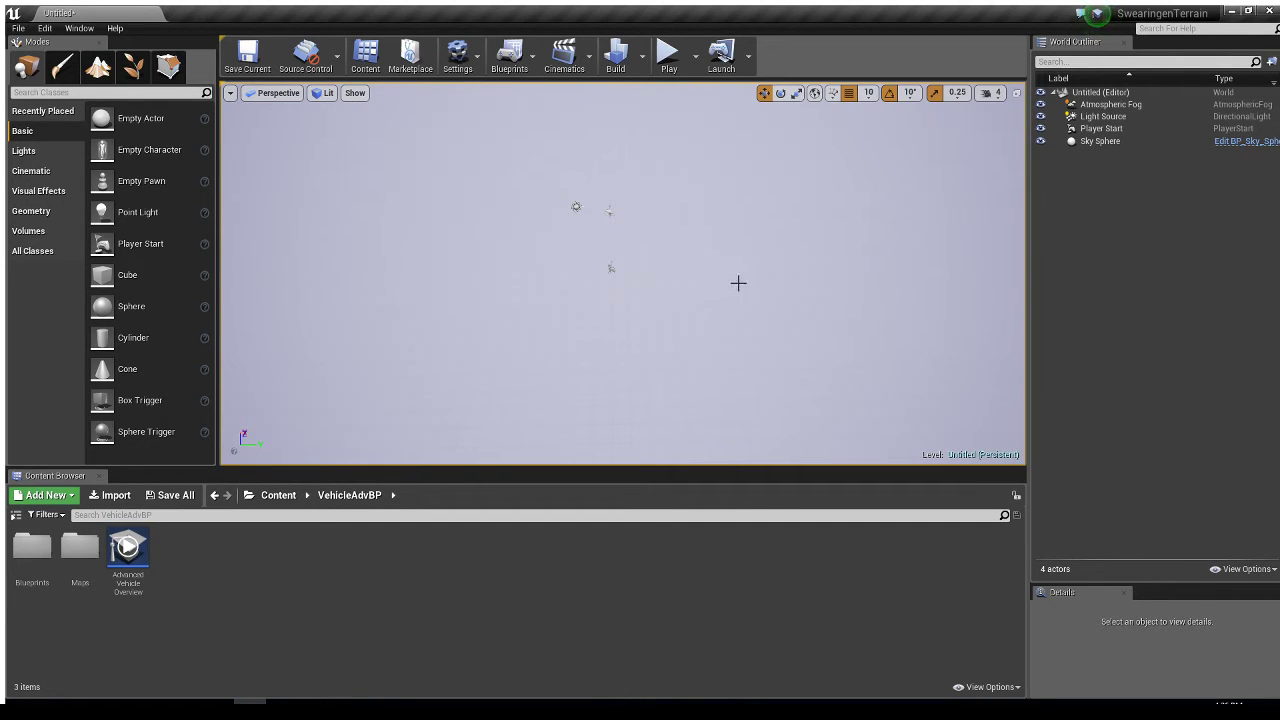
# Step: Create a folder named BradAssets in the project's root Content folder
pyautogui.click(278, 495)
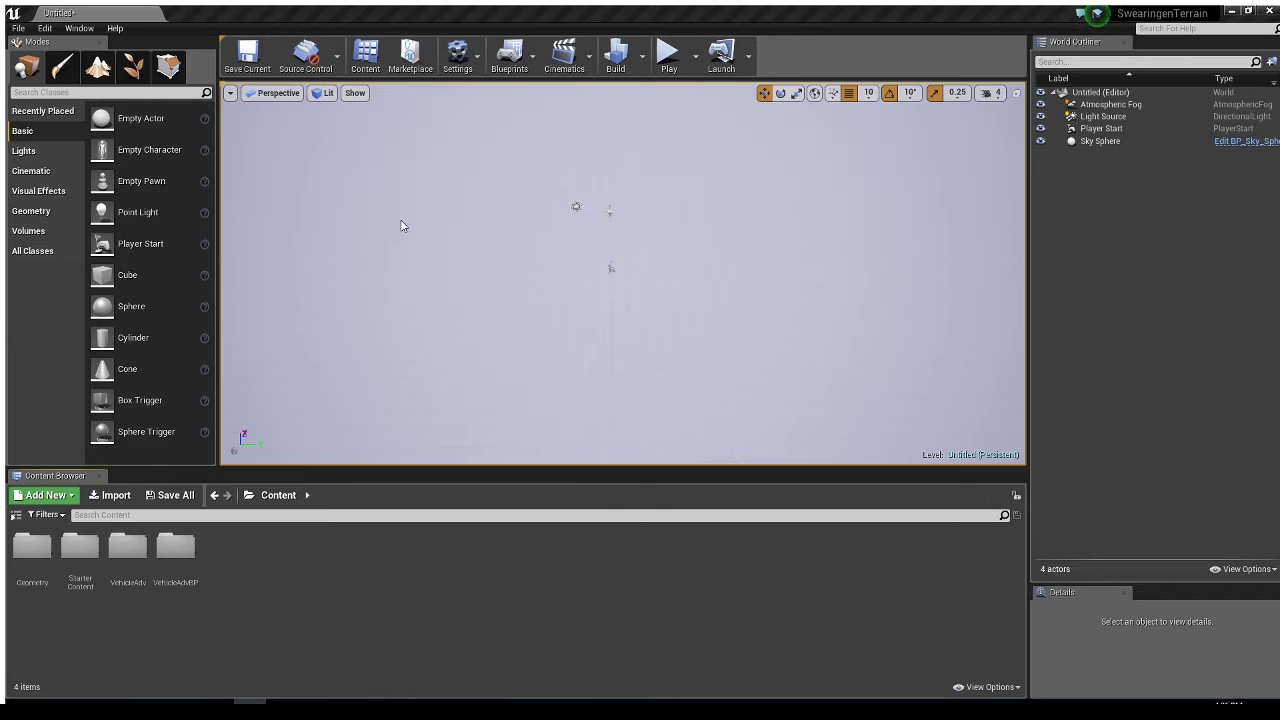
pyautogui.hotkey('ctrl', 'shift', 'n')
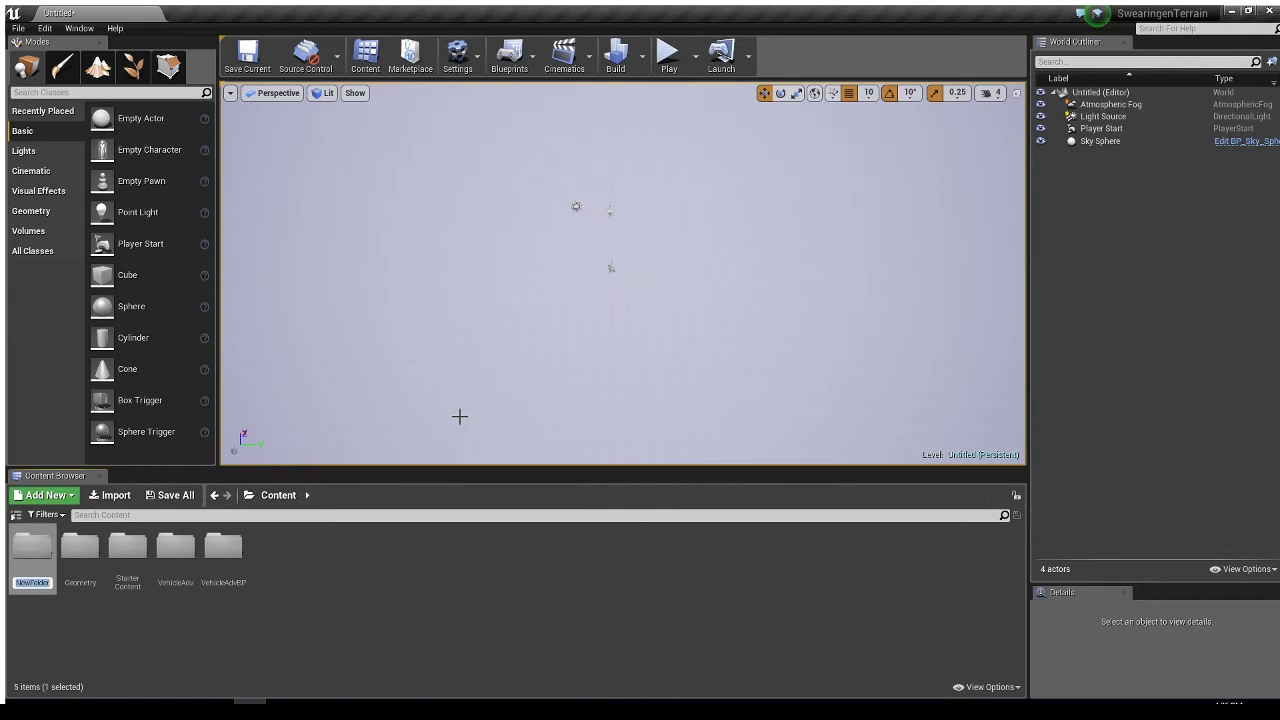
pyautogui.write('BrickAssets')
pyautogui.press('Return')
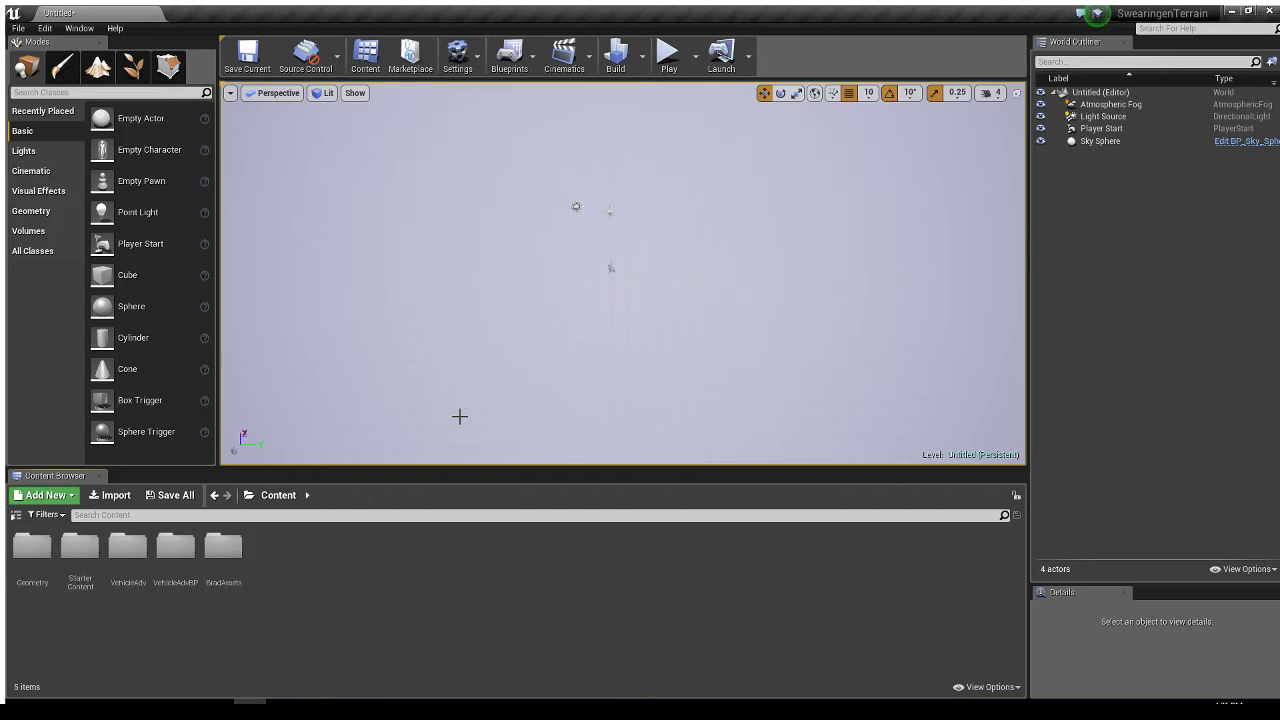
# Step: Create a material named bjsTerrainMat inside the BradAssets folder and open it for editing
pyautogui.doubleClick(225, 551)
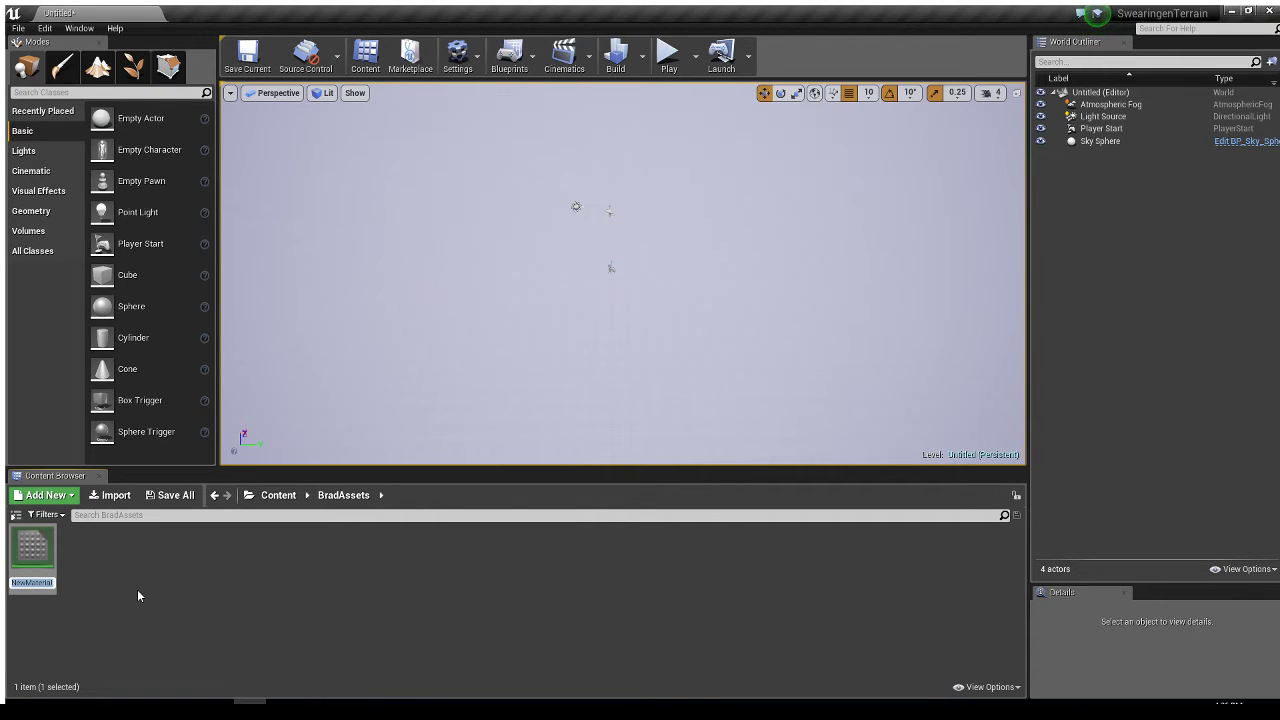
pyautogui.write('bjsTerra')
pyautogui.write('inMat')
pyautogui.press('Return')
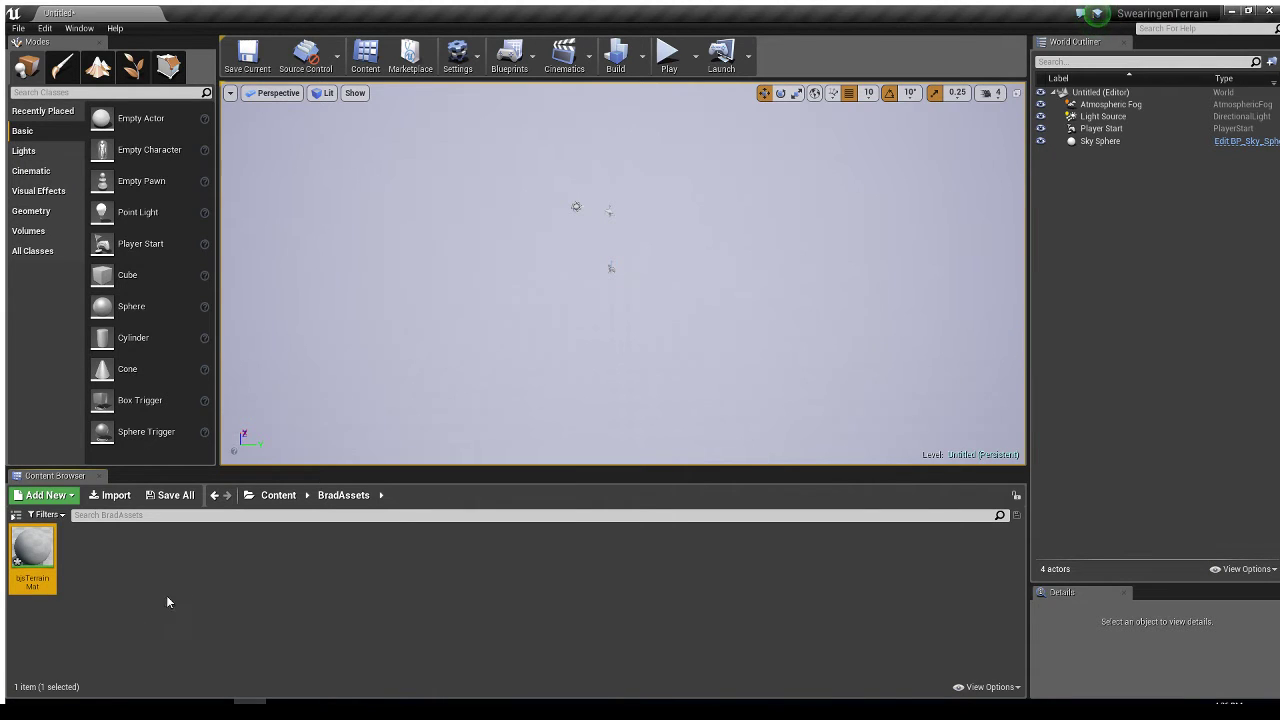
pyautogui.doubleClick(33, 550)
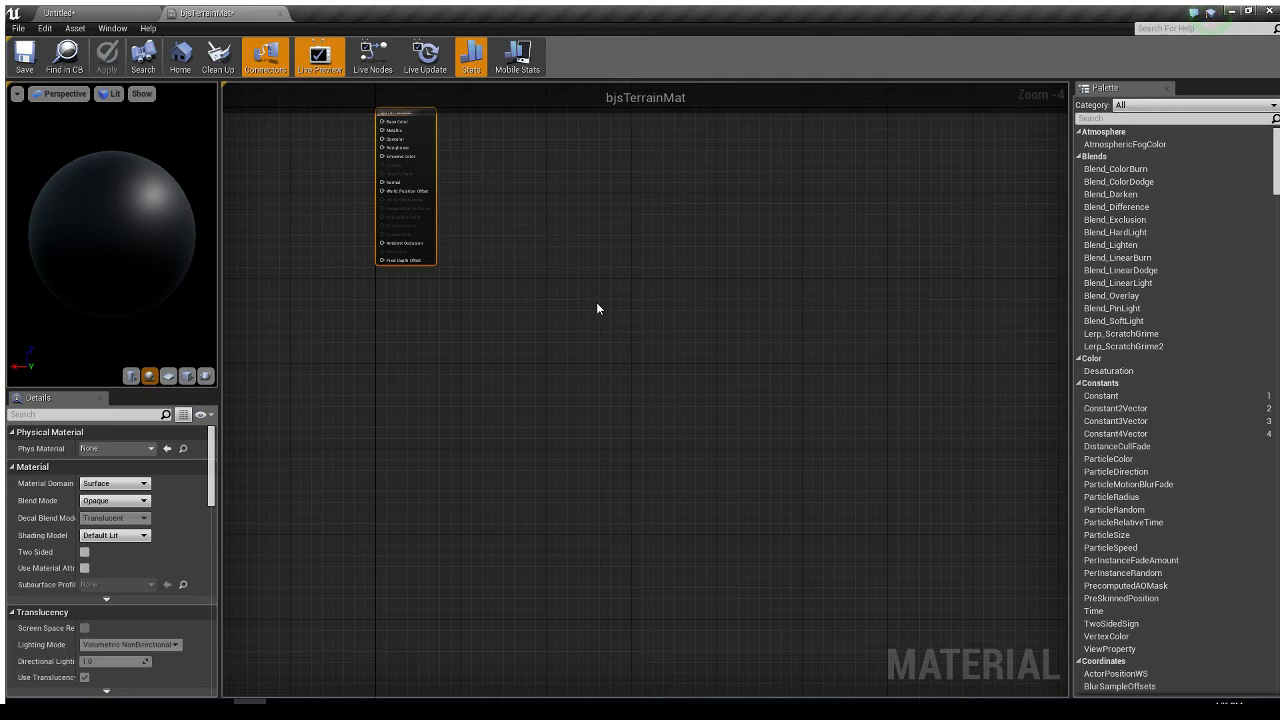
pyautogui.moveTo(661, 333); pyautogui.dragTo(820, 358, button='right')
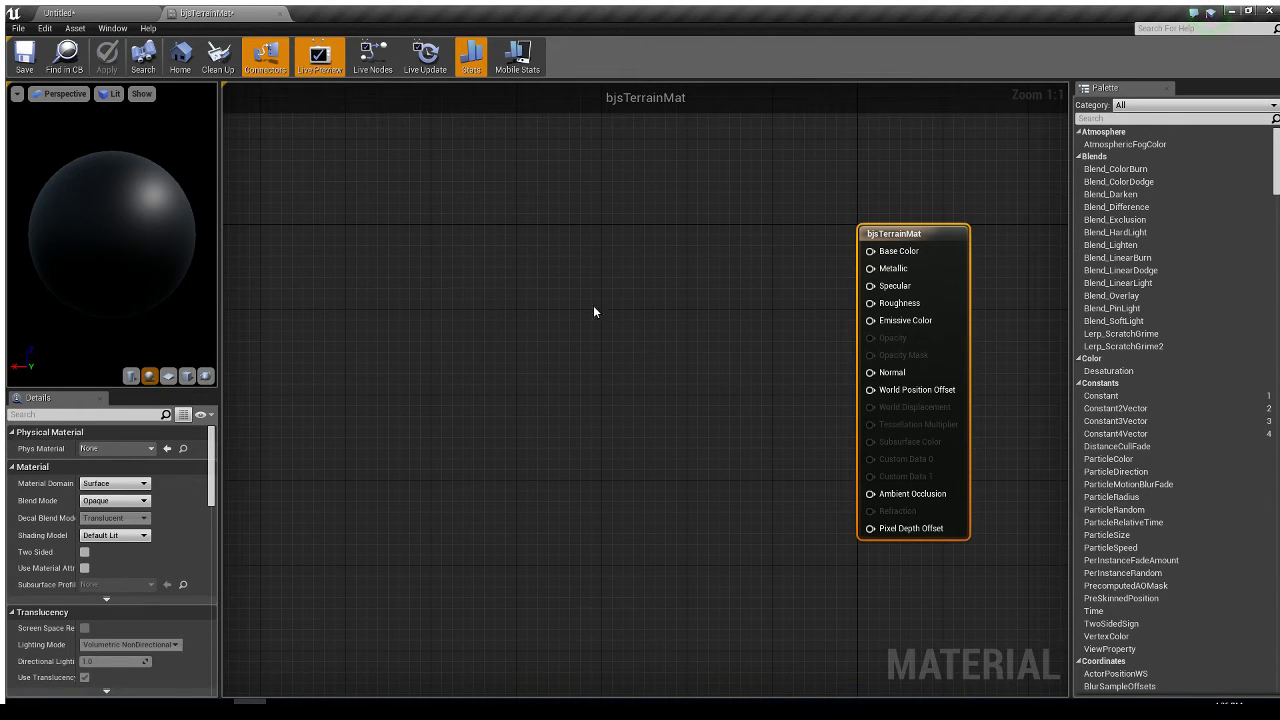
# Step: Return to the level editor and open the Textures folder inside StarterContent
pyautogui.click(100, 15)
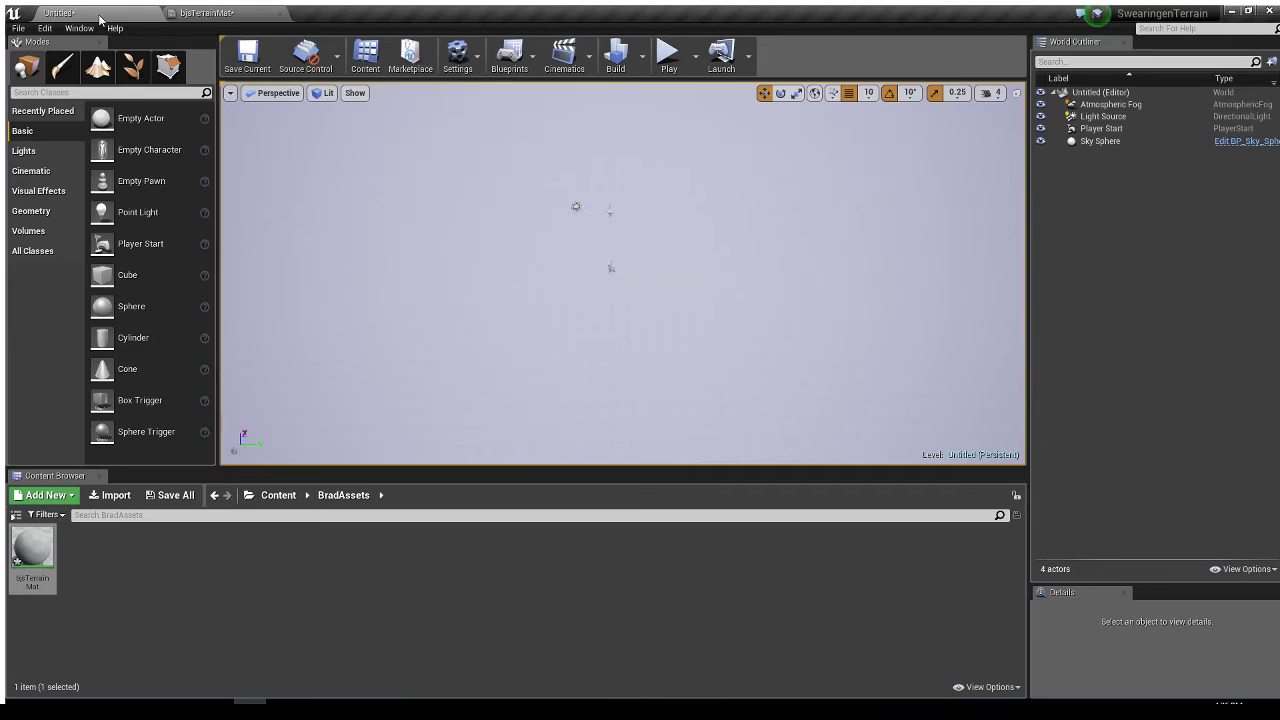
pyautogui.click(279, 496)
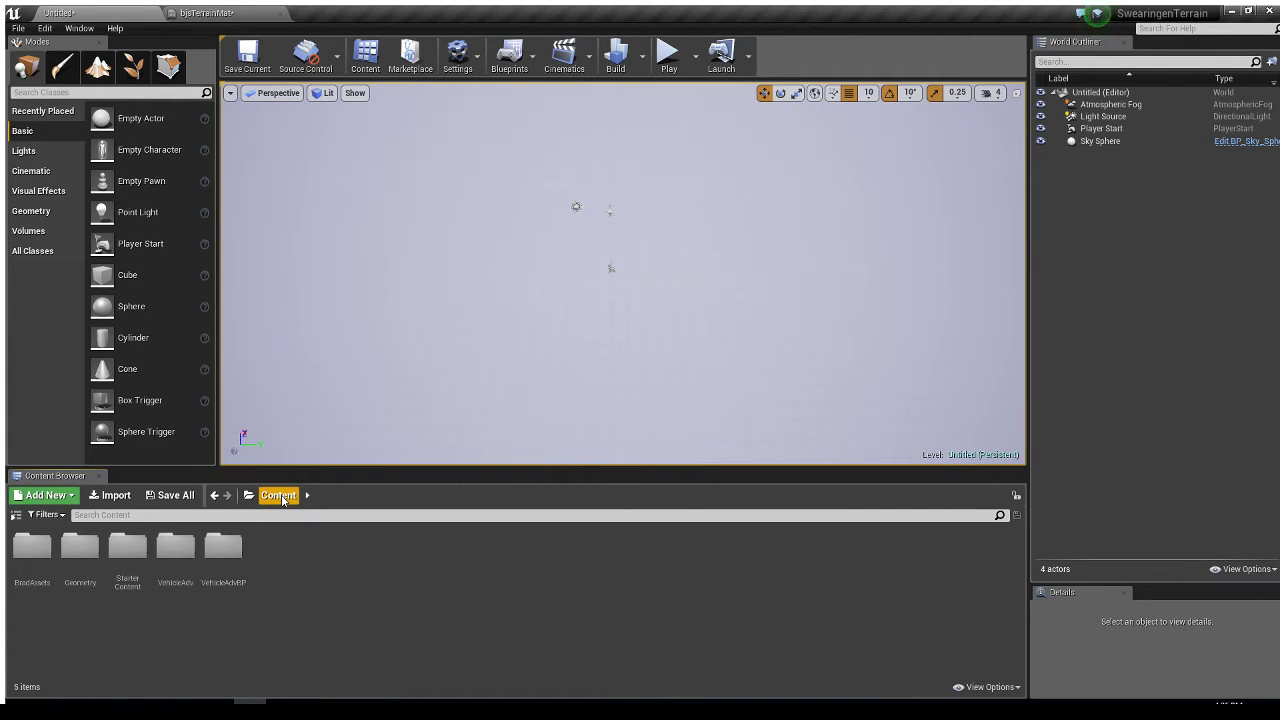
pyautogui.doubleClick(133, 548)
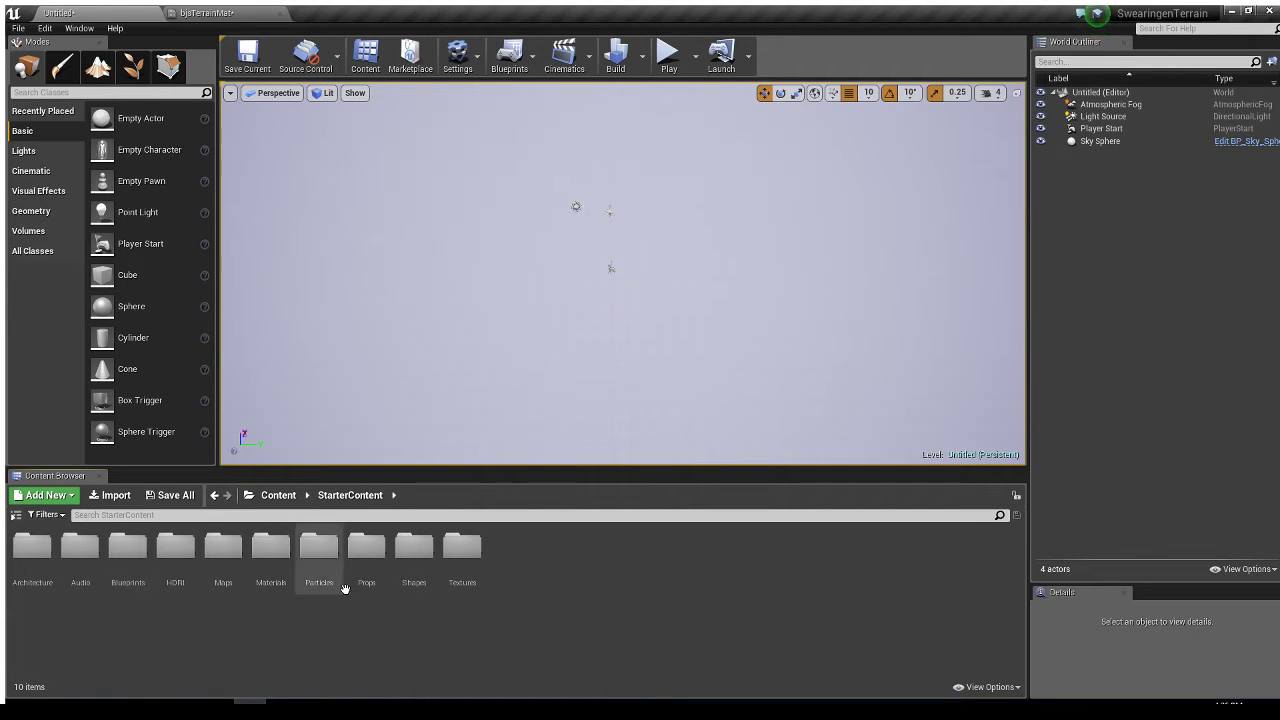
pyautogui.doubleClick(463, 548)
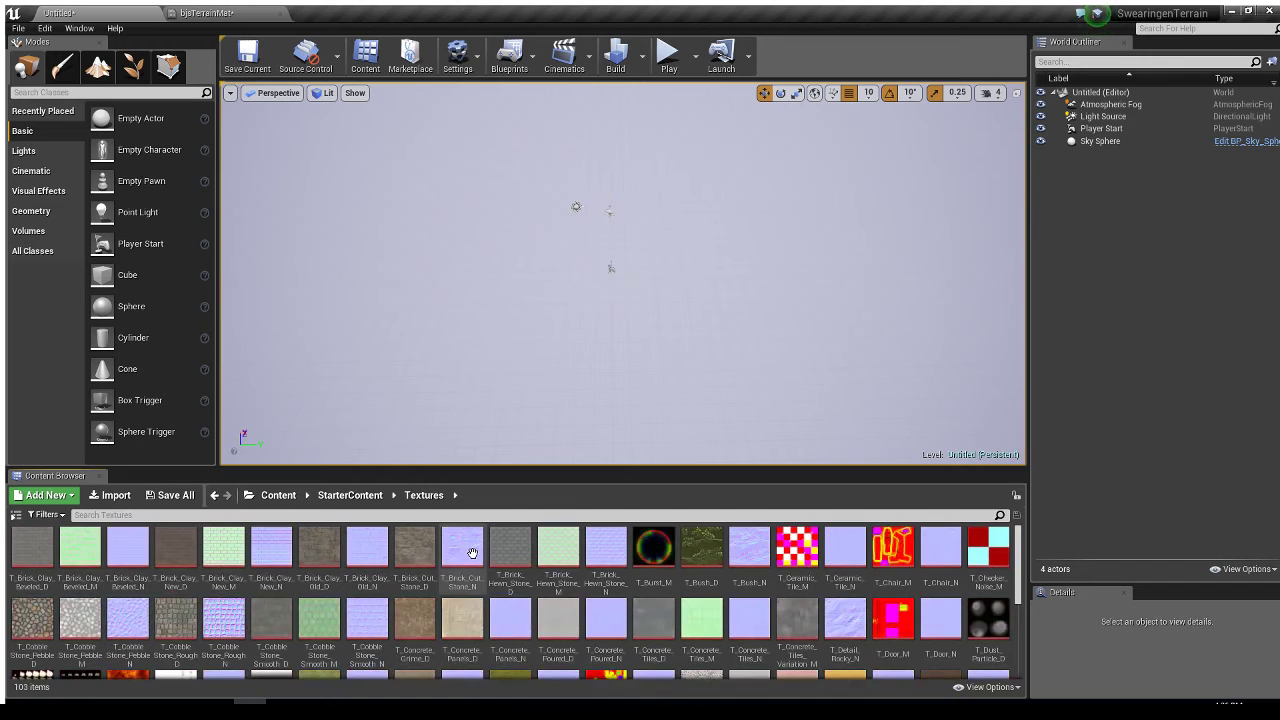
pyautogui.click(249, 15)
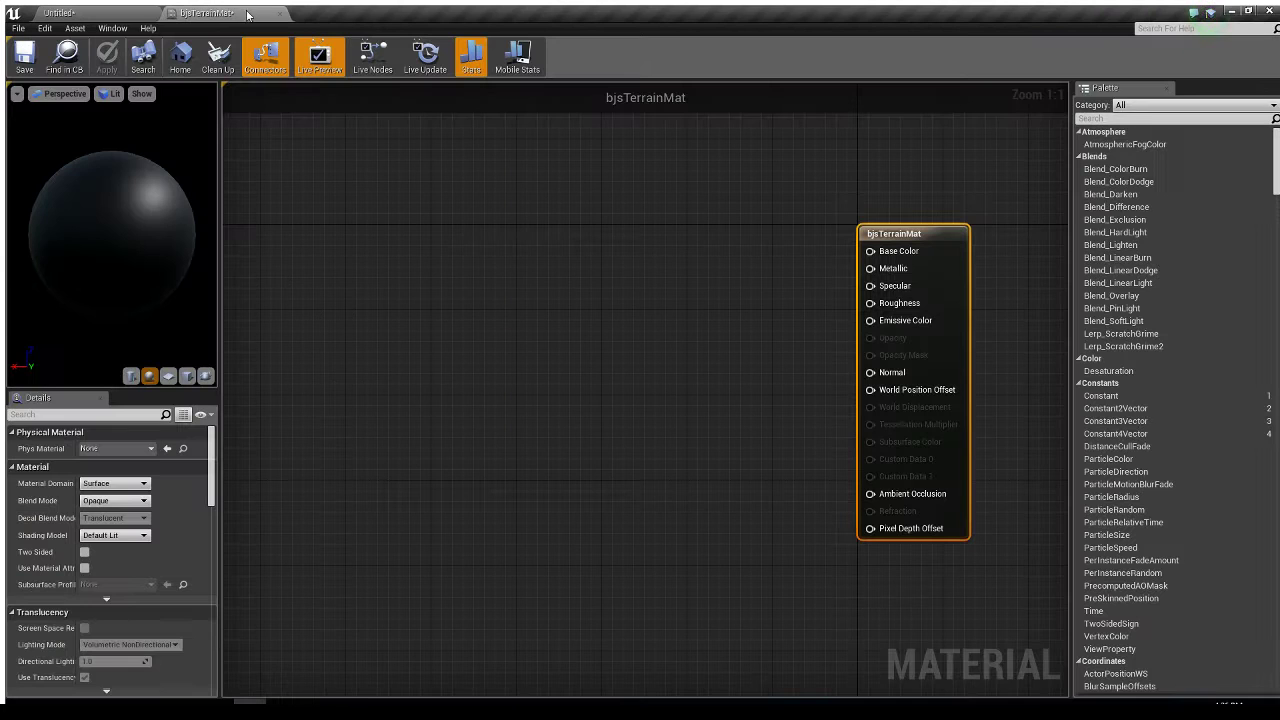
pyautogui.click(279, 13)
pyautogui.click(114, 14)
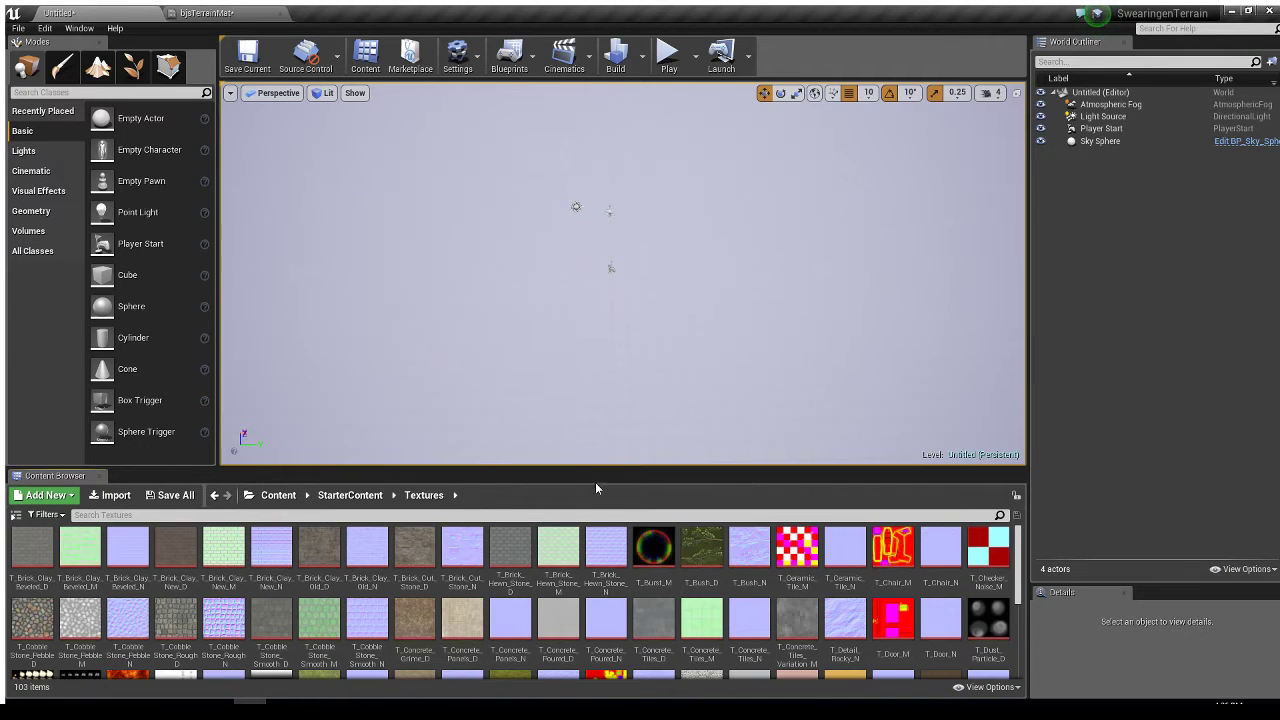
# Step: Search the textures for "grass" and add T_Ground_Grass_D to the bjsTerrainMat graph as a Texture Sample level with the material node's upper edge
pyautogui.scroll(-1, 1022, 572)
pyautogui.moveTo(1022, 572); pyautogui.dragTo(1022, 540)
pyautogui.click(126, 516)
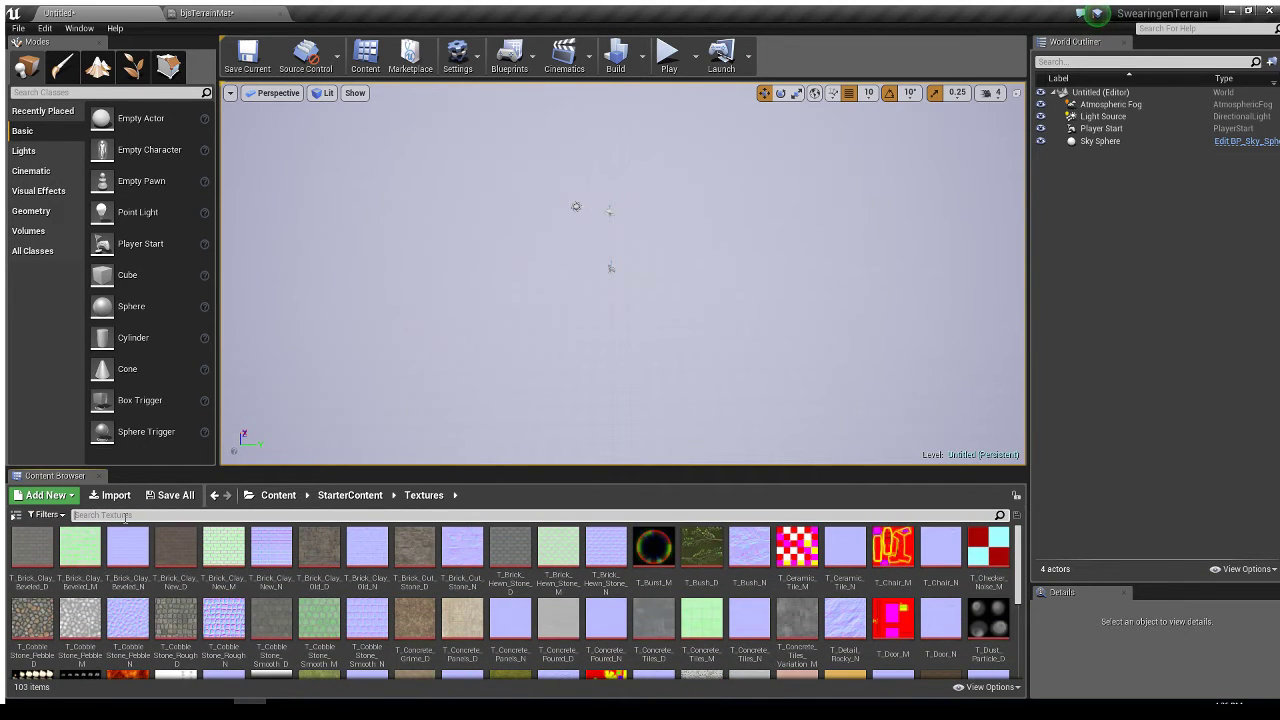
pyautogui.write('grass')
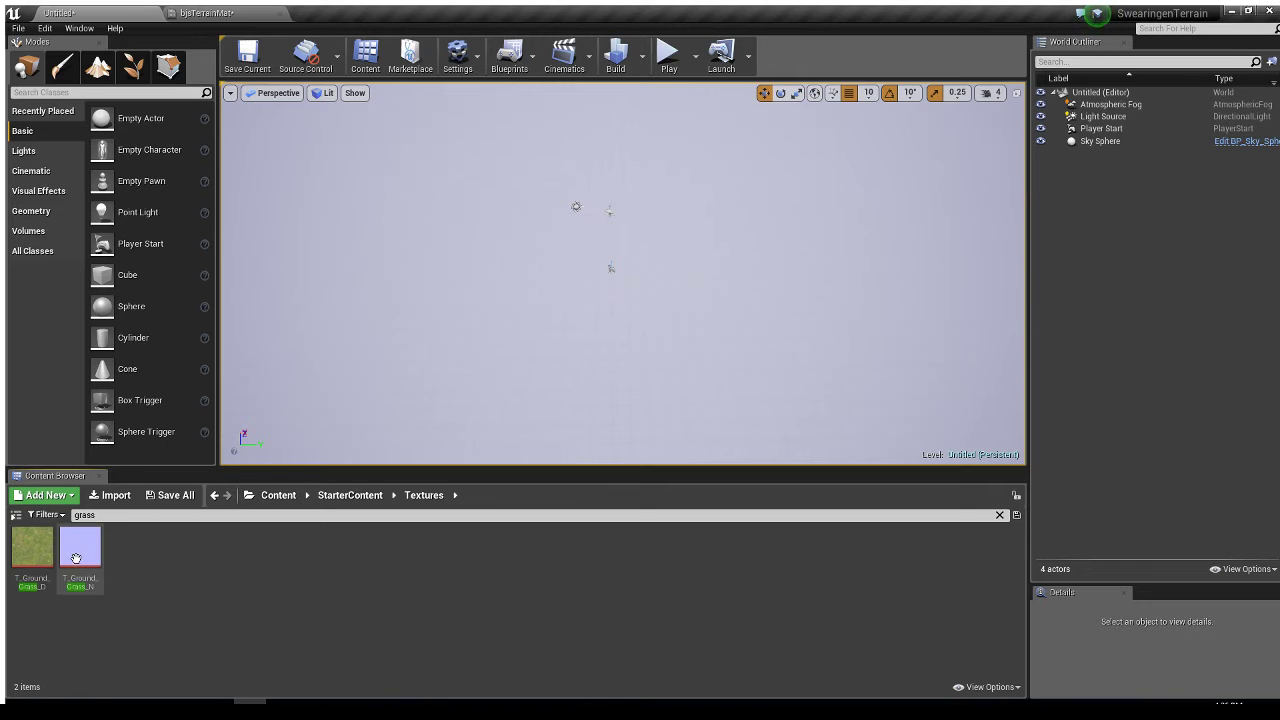
pyautogui.click(38, 553)
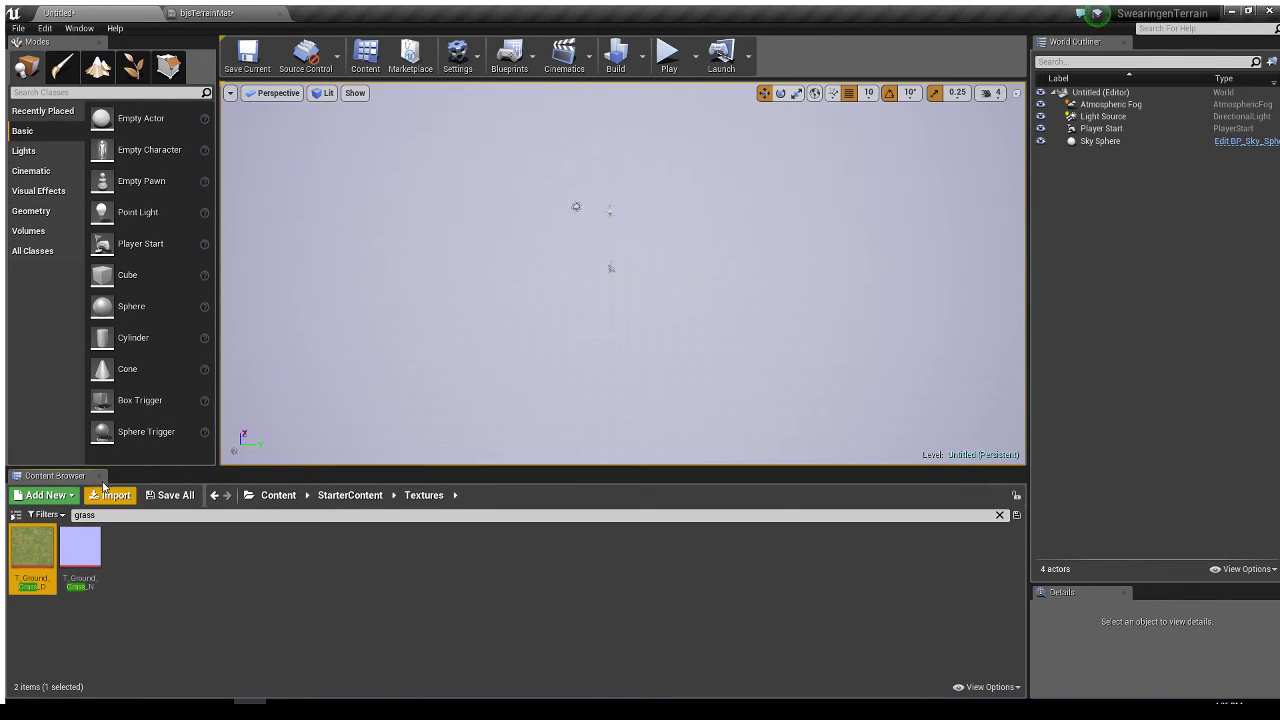
pyautogui.click(207, 13)
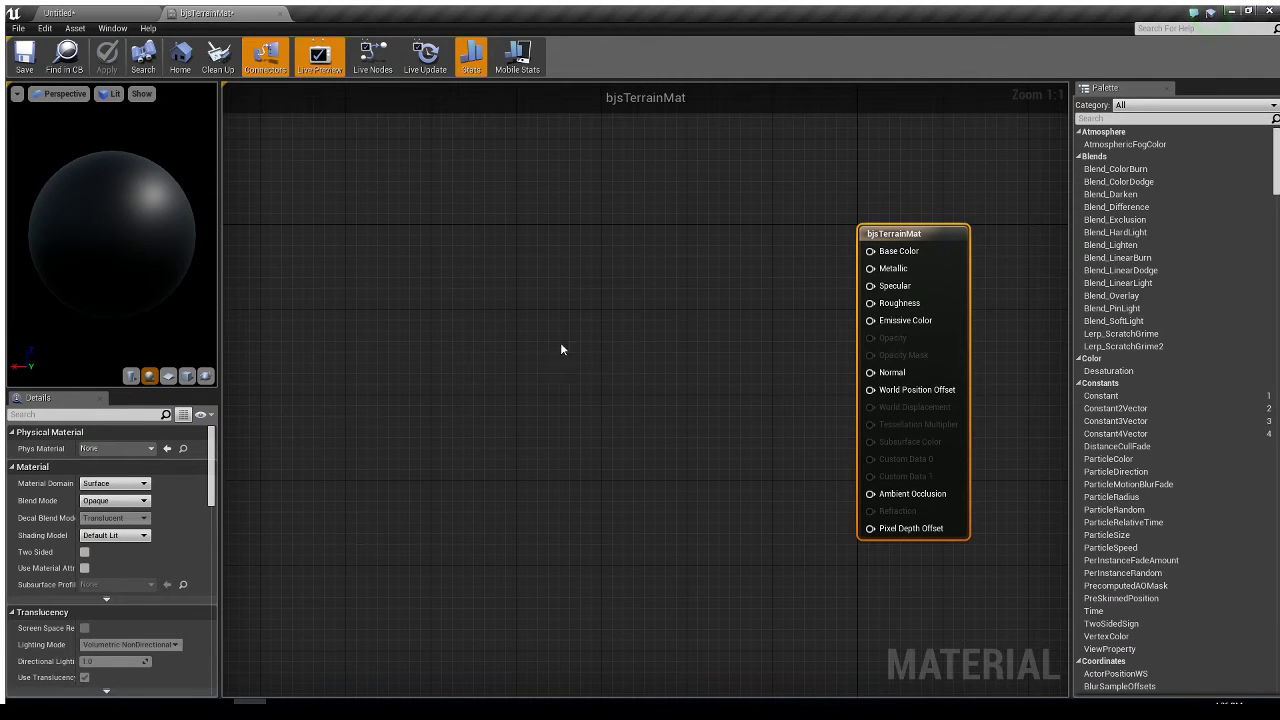
pyautogui.click(634, 281)
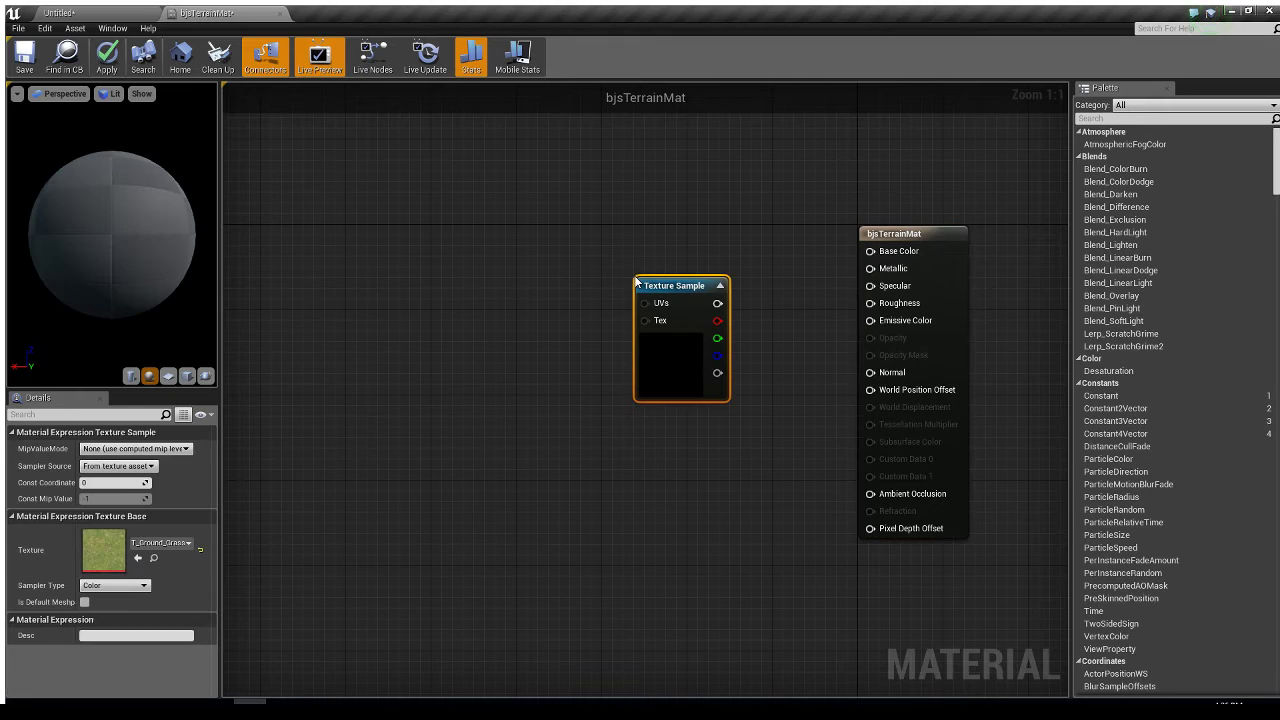
pyautogui.moveTo(697, 292); pyautogui.dragTo(653, 232)
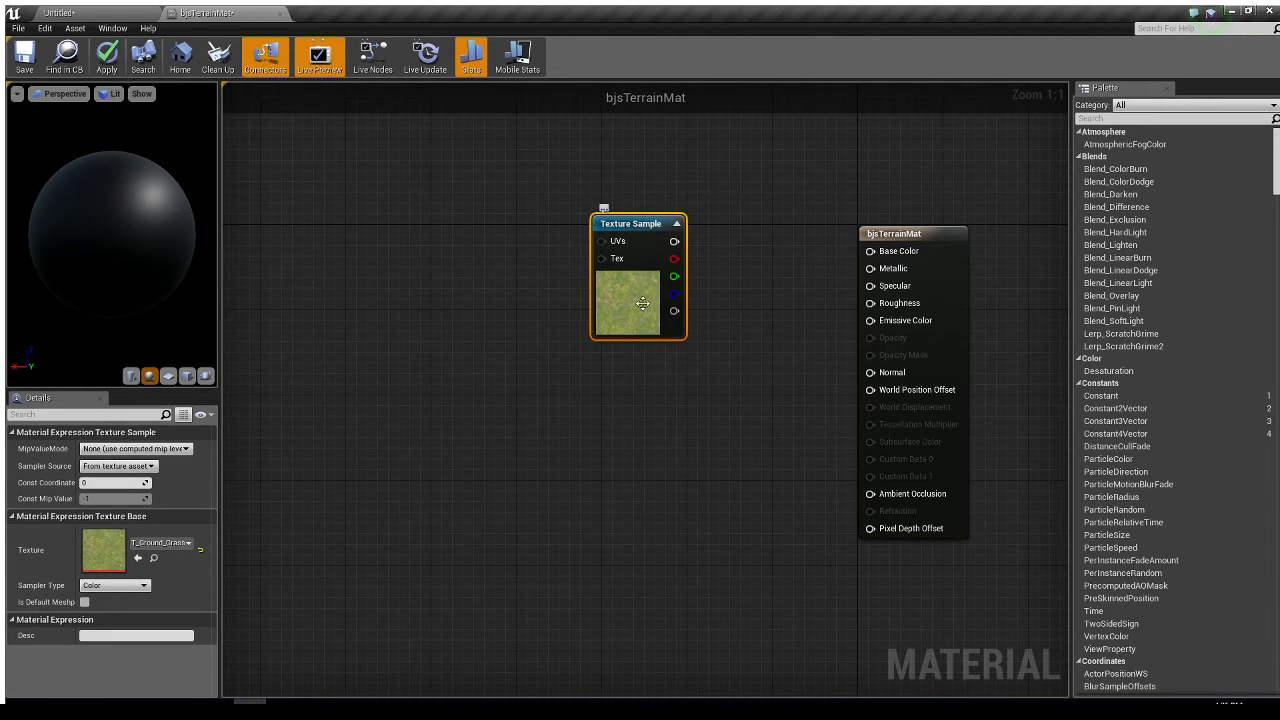
# Step: Search the textures for "rock" and add T_Rock_Basalt_D to the bjsTerrainMat graph as a second Texture Sample
pyautogui.click(108, 14)
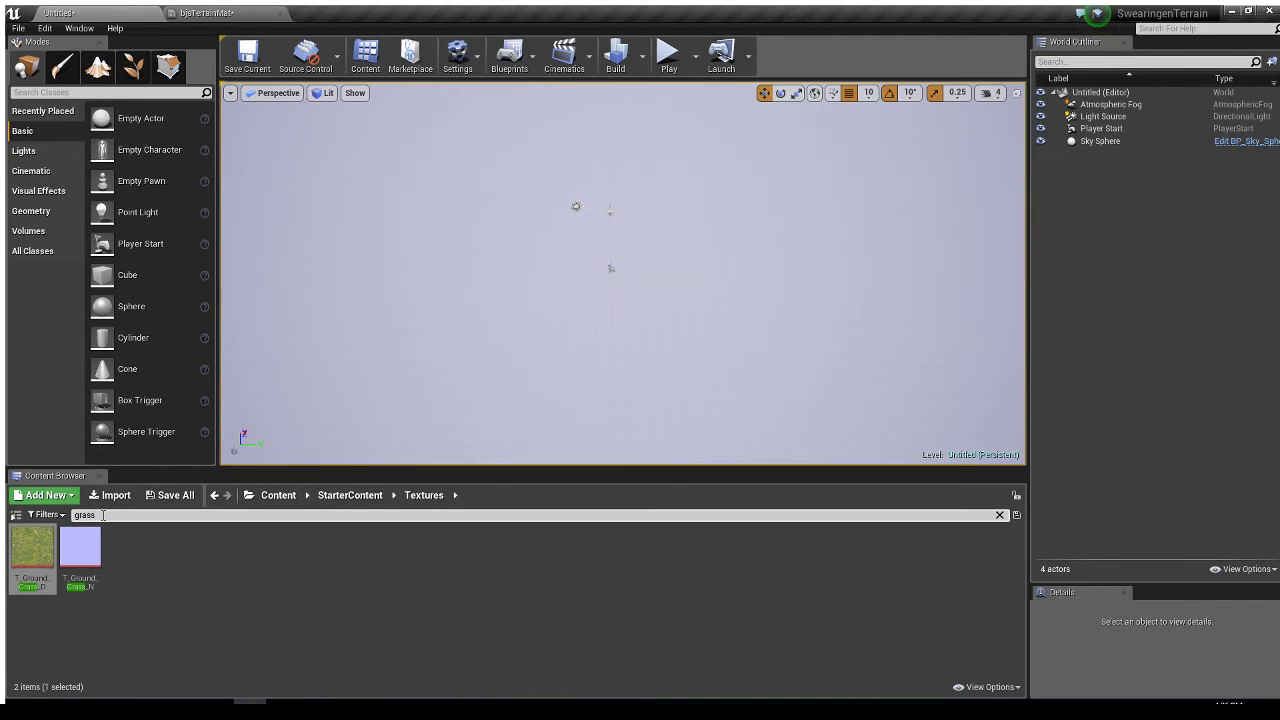
pyautogui.write('rock')
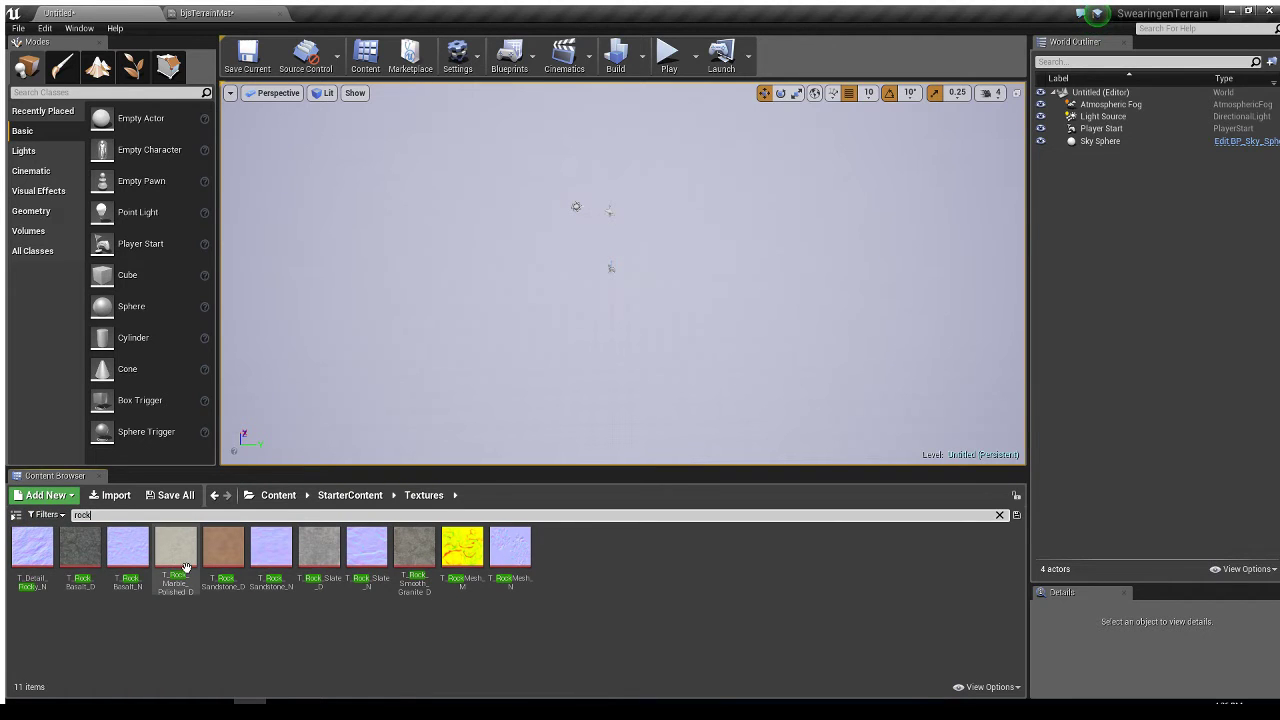
pyautogui.click(77, 551)
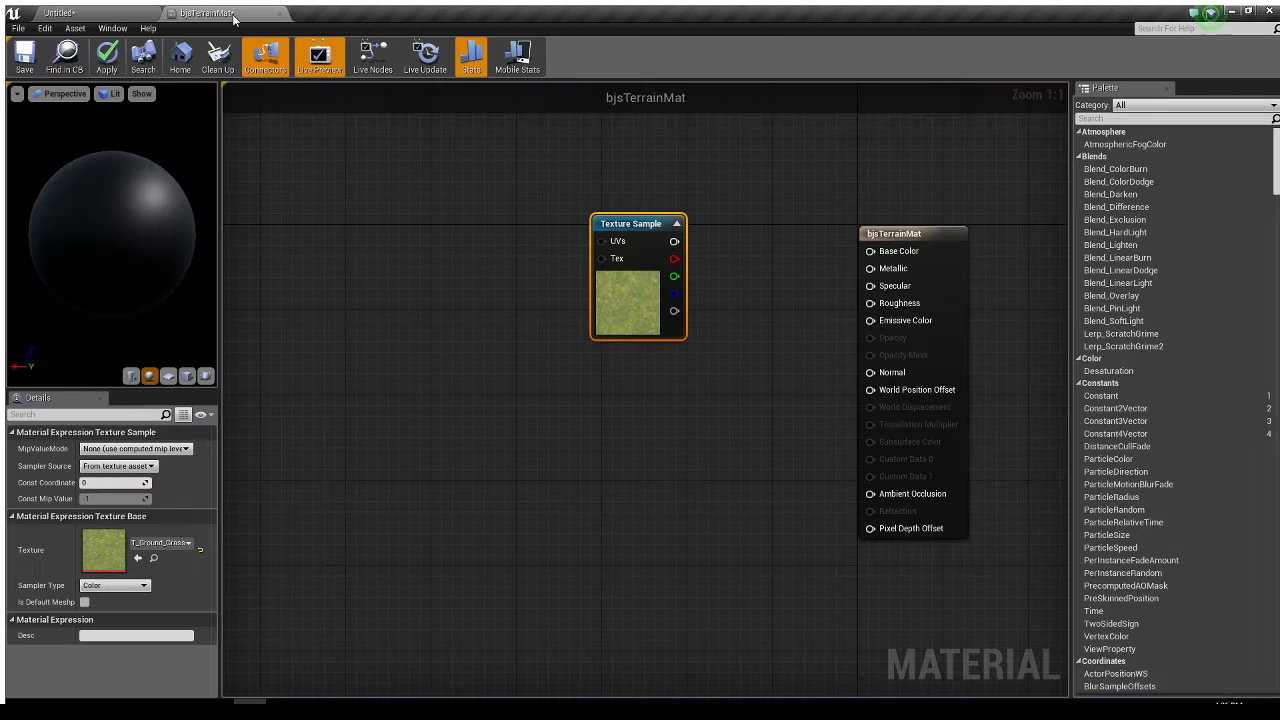
pyautogui.click(234, 14)
pyautogui.click(578, 416)
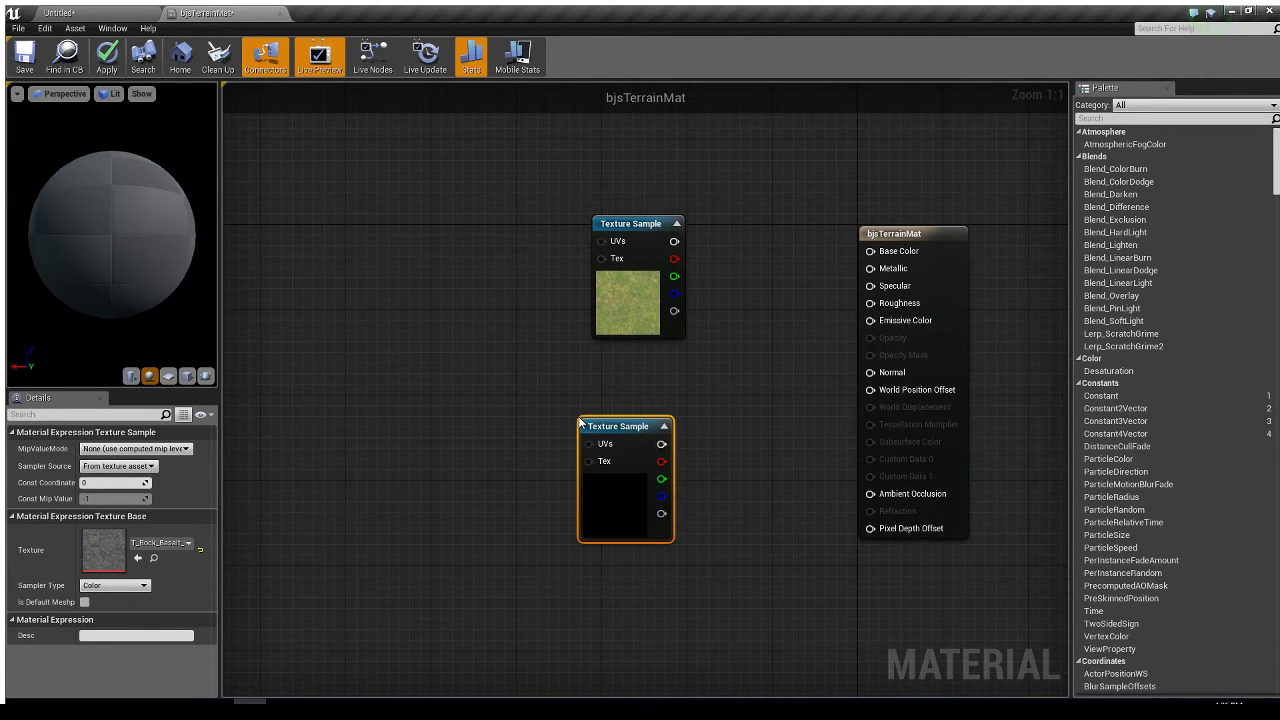
# Step: Align the basalt Texture Sample directly below the grass one and move both farther away from the material node
pyautogui.moveTo(624, 429); pyautogui.dragTo(637, 397)
pyautogui.moveTo(750, 271); pyautogui.dragTo(680, 400)
pyautogui.moveTo(644, 225); pyautogui.dragTo(462, 161)
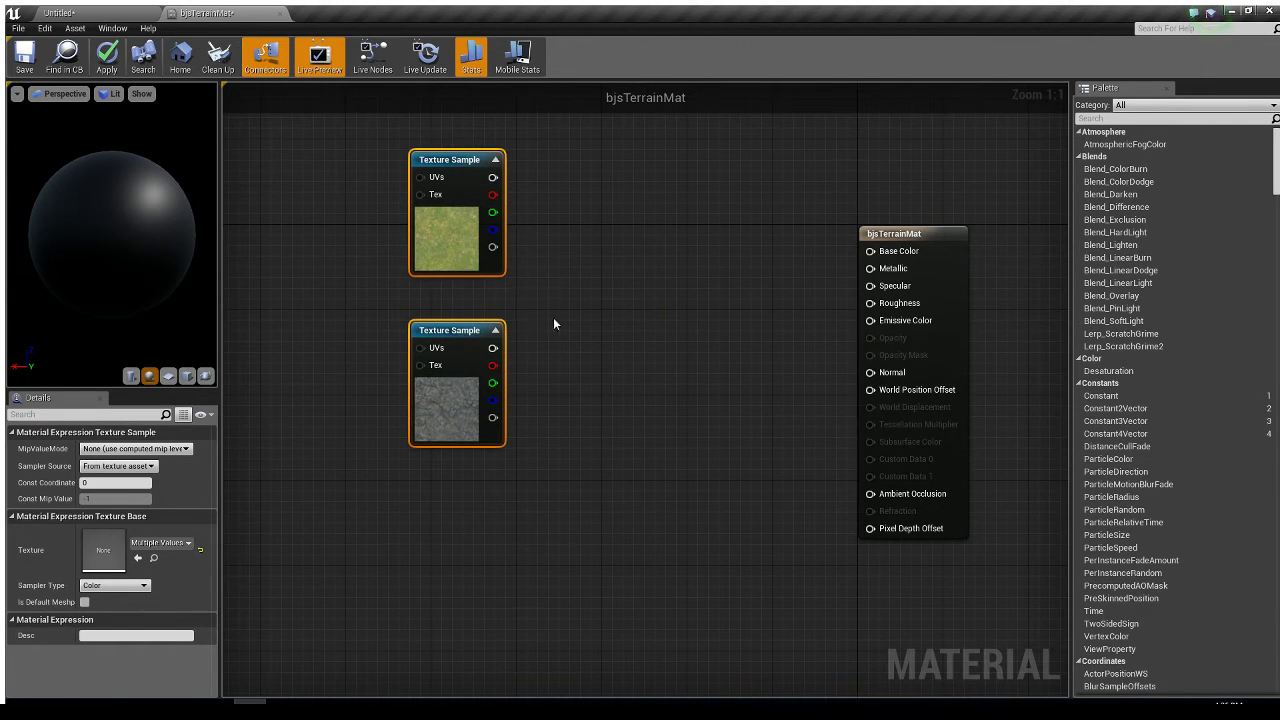
# Step: Search the textures for "sand" and add T_Rock_Sandstone_D to the bjsTerrainMat graph as a third Texture Sample directly below the basalt one
pyautogui.click(112, 14)
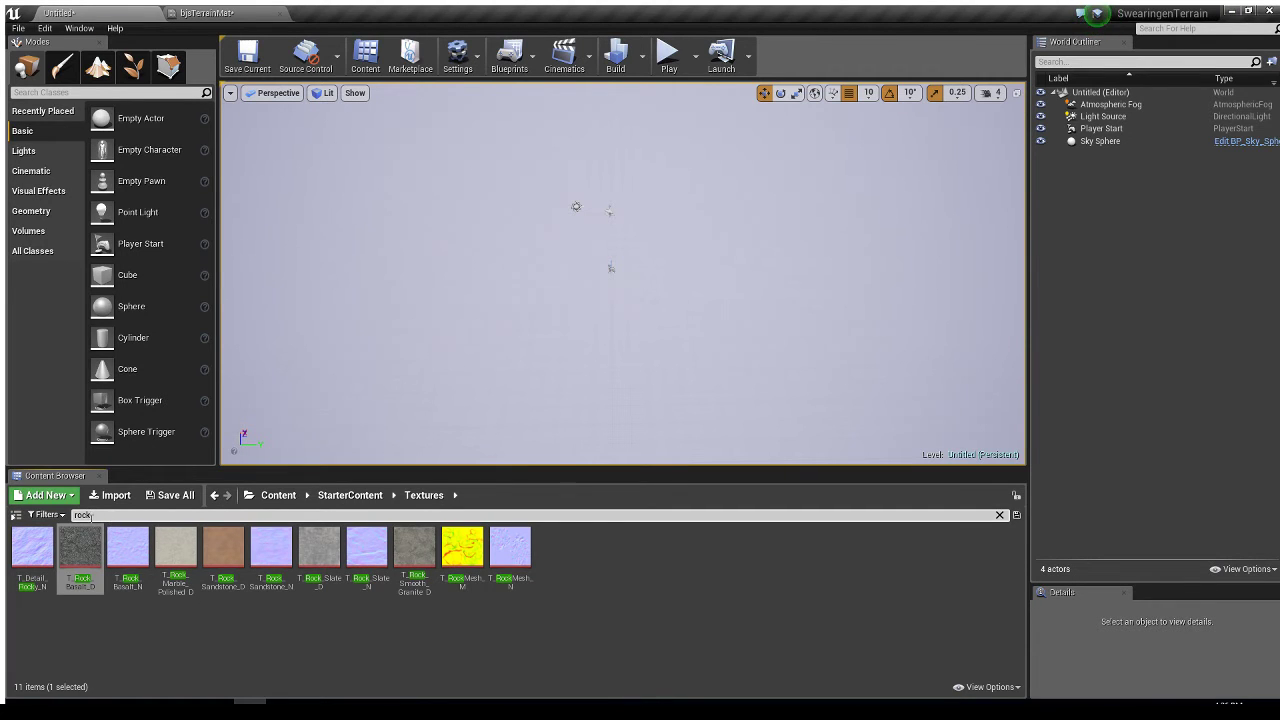
pyautogui.moveTo(106, 515); pyautogui.dragTo(74, 516)
pyautogui.write('sand')
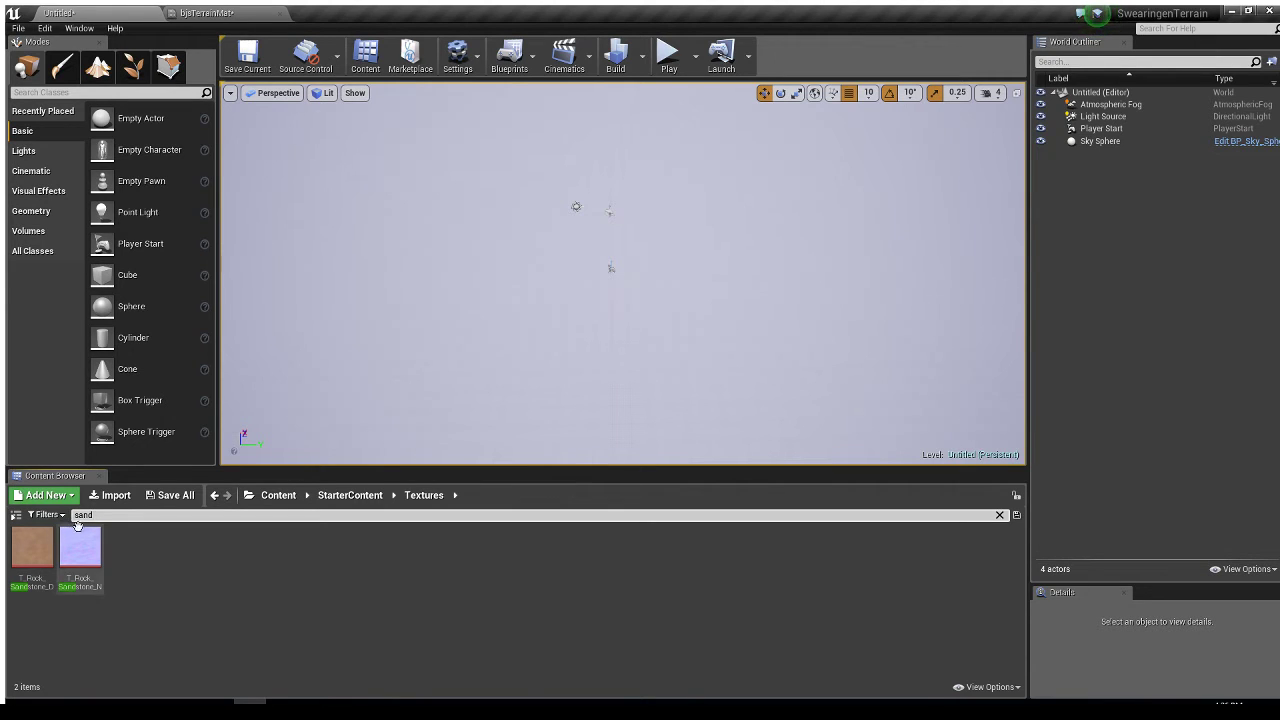
pyautogui.click(37, 548)
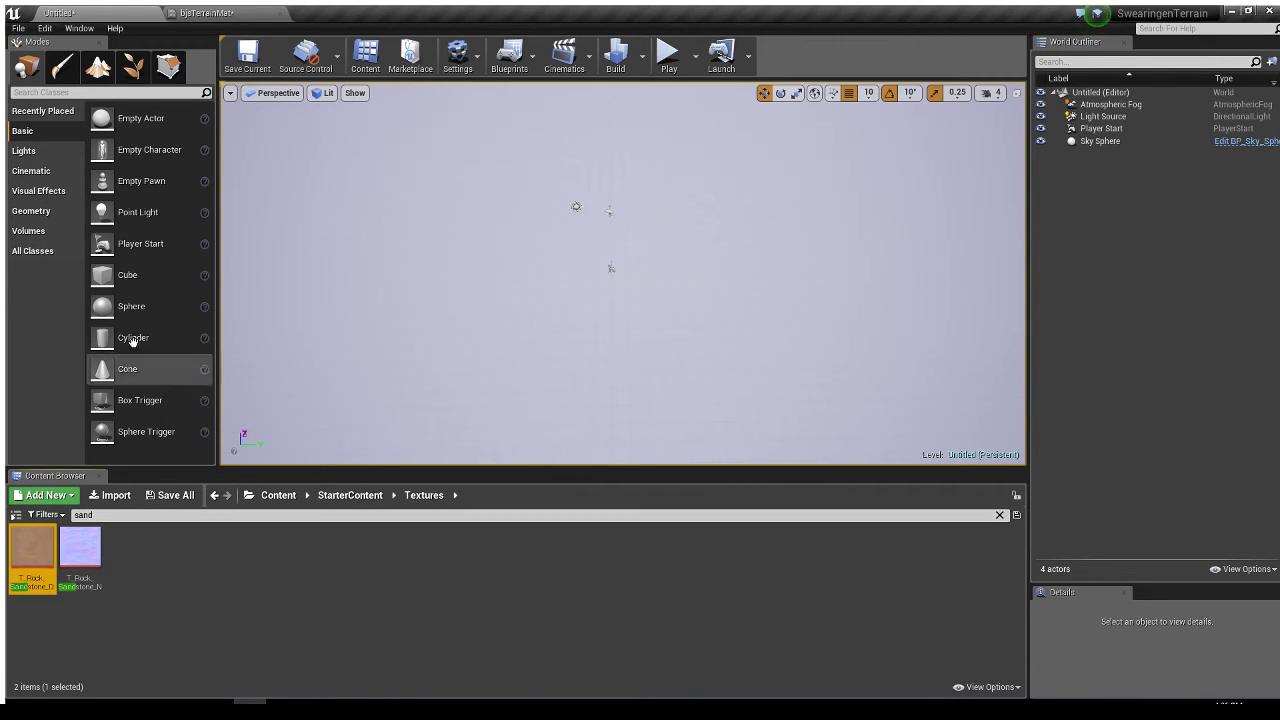
pyautogui.click(228, 14)
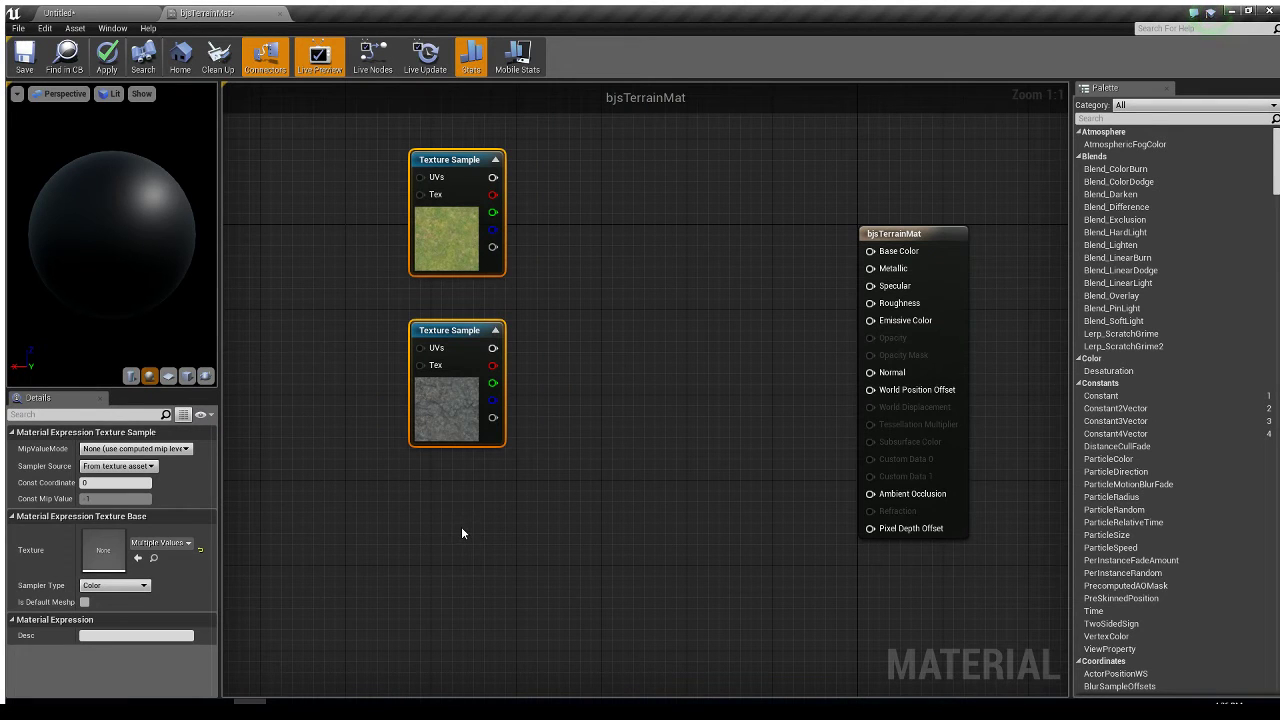
pyautogui.click(437, 540)
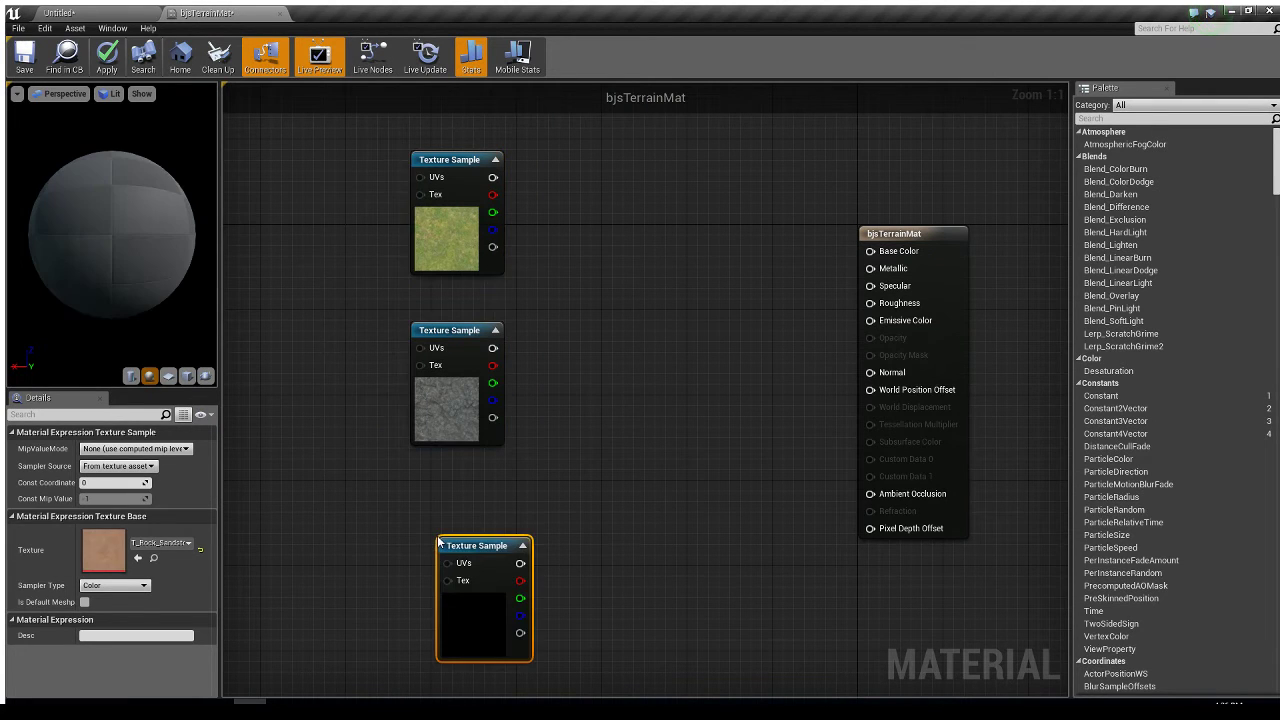
pyautogui.moveTo(475, 543); pyautogui.dragTo(449, 510)
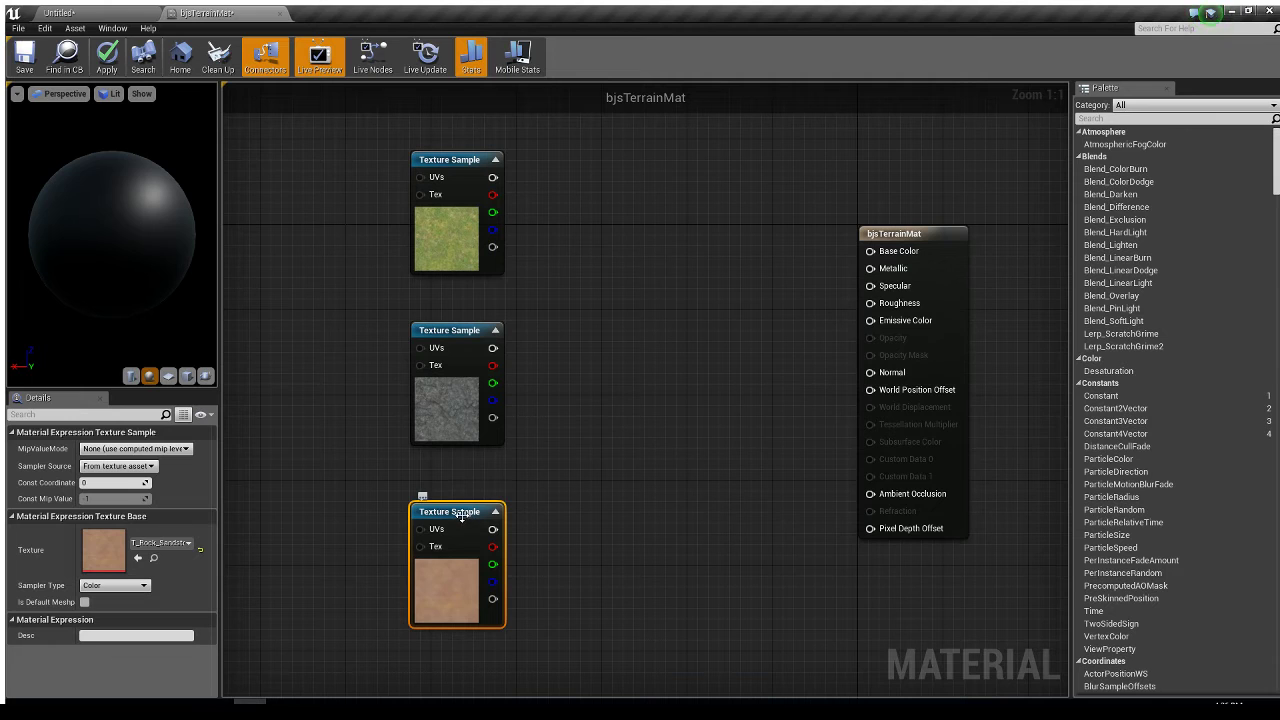
# Step: Search the textures for "dirt" and look through the full, unfiltered StarterContent Textures folder
pyautogui.click(107, 15)
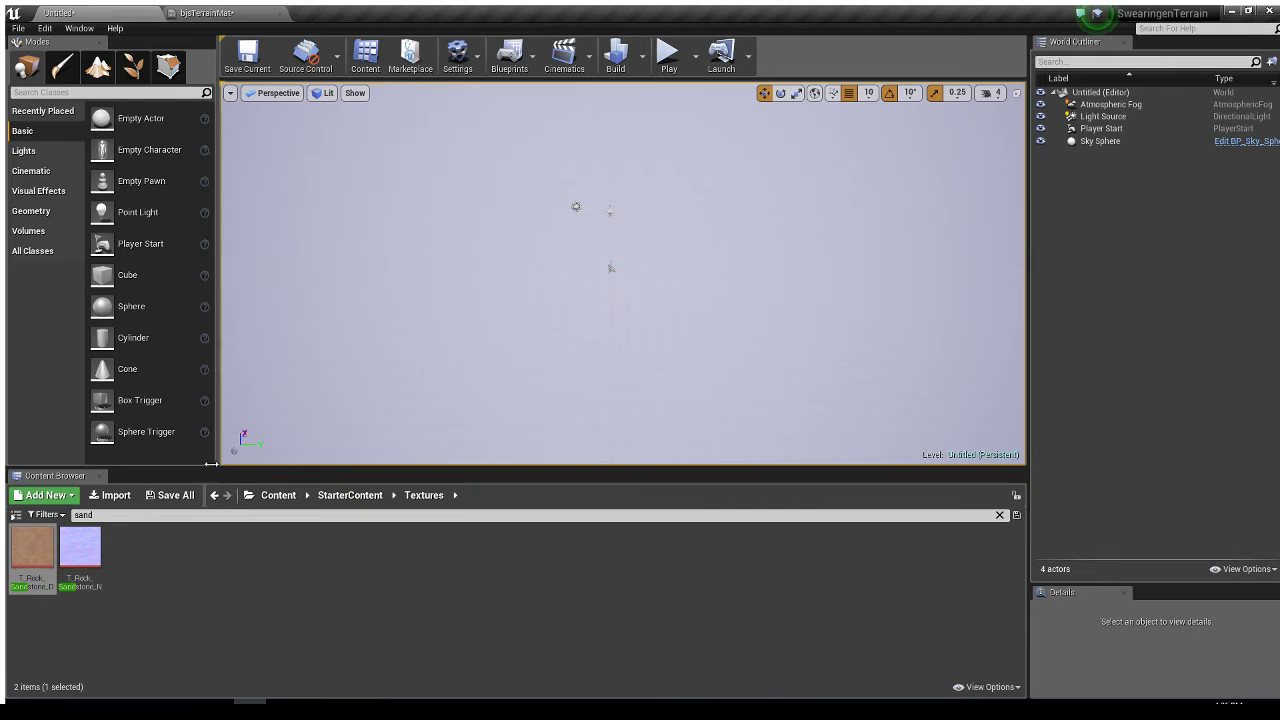
pyautogui.write('di')
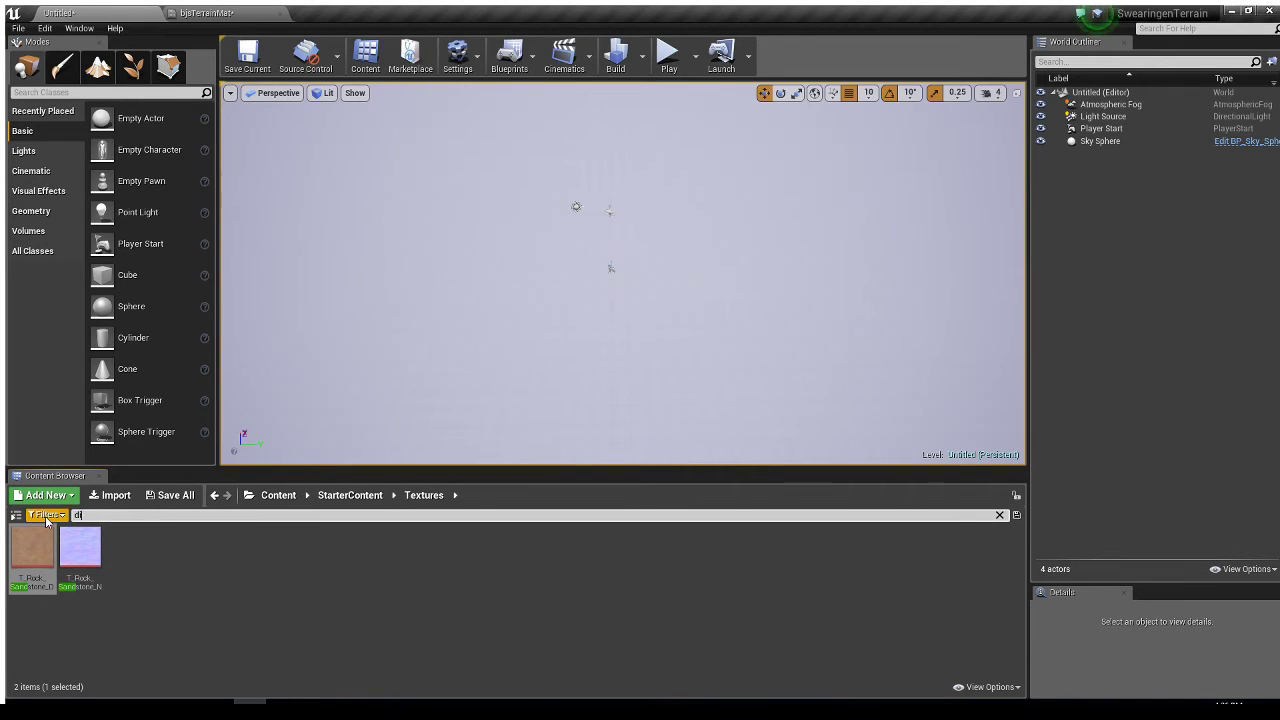
pyautogui.write('rt')
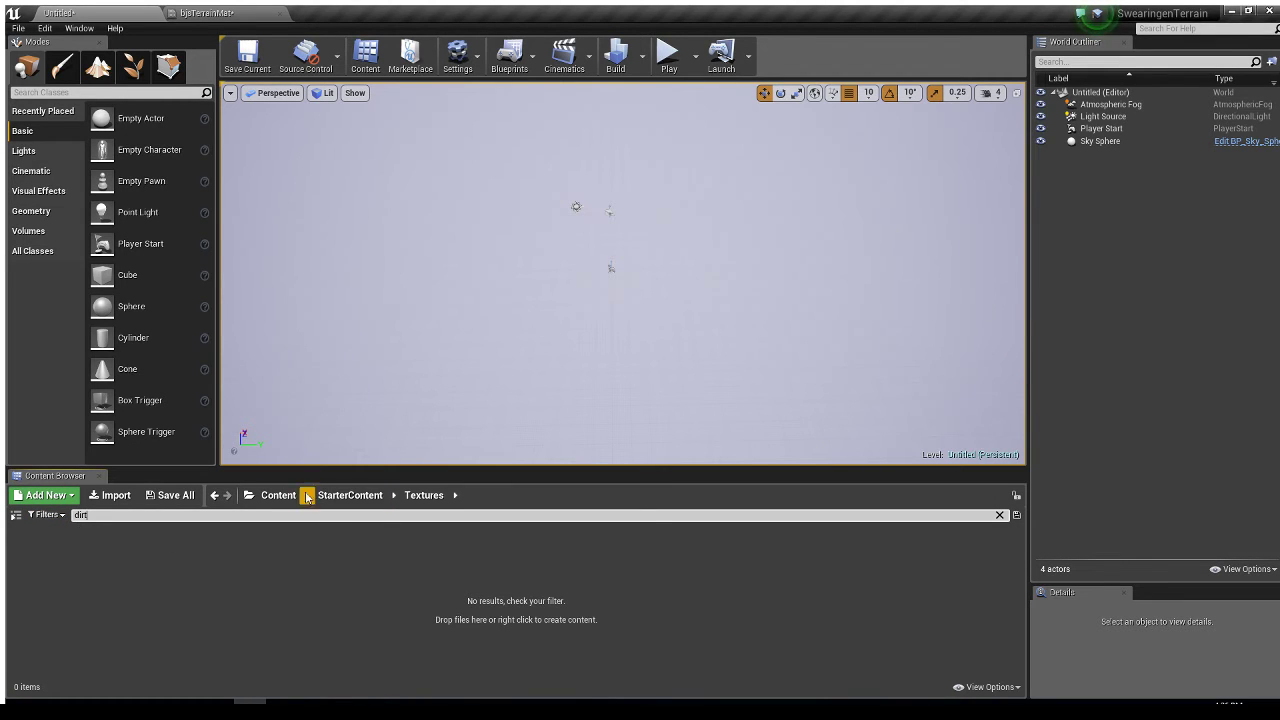
pyautogui.click(340, 497)
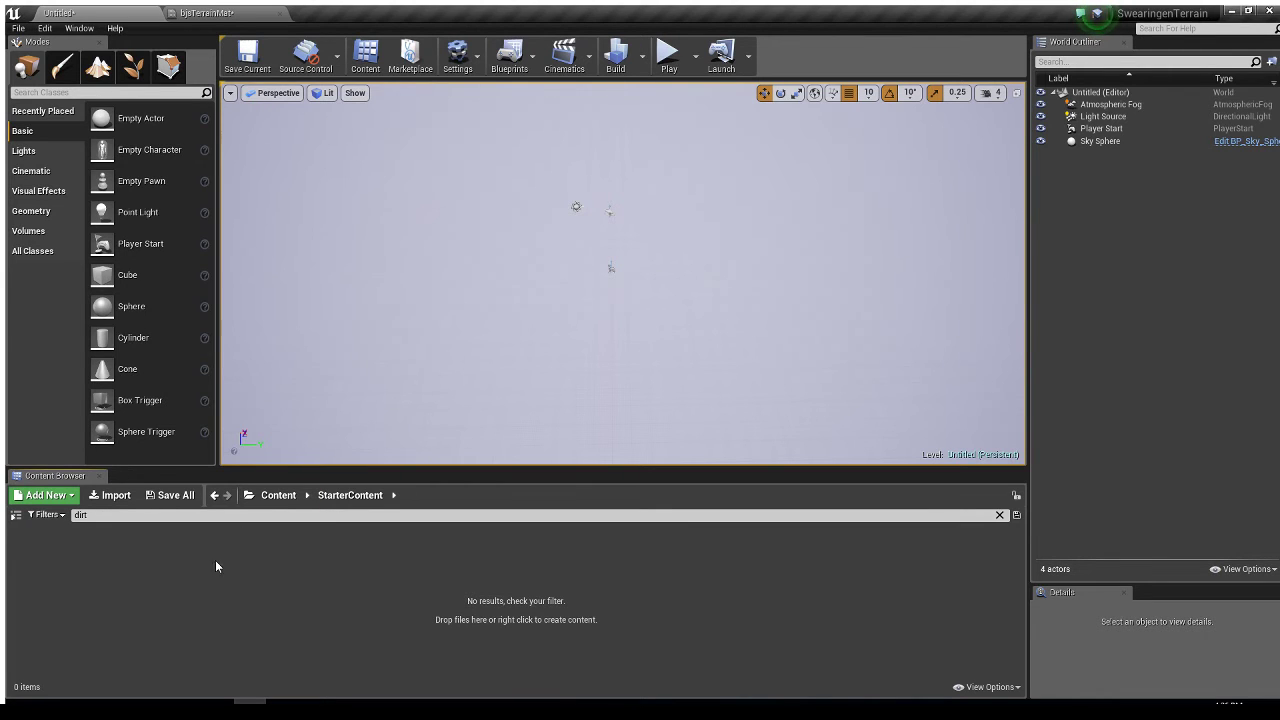
pyautogui.click(999, 515)
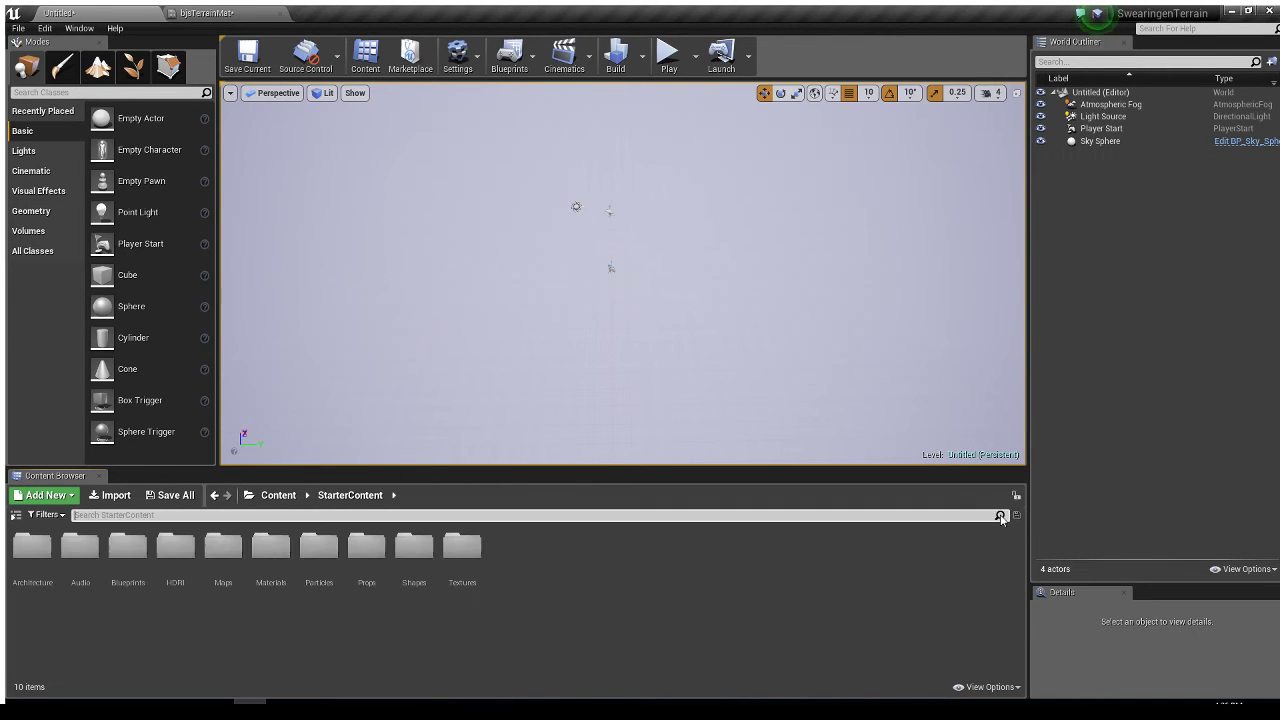
pyautogui.doubleClick(460, 550)
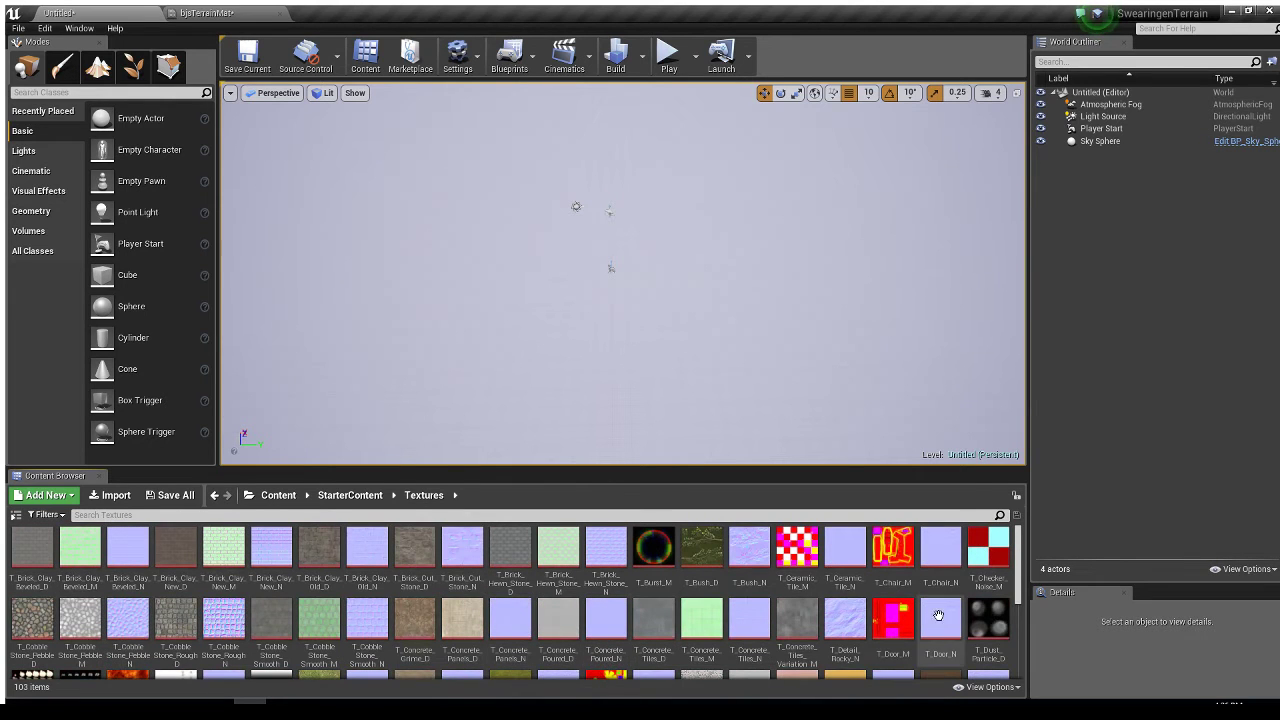
pyautogui.moveTo(1022, 556); pyautogui.dragTo(1019, 626)
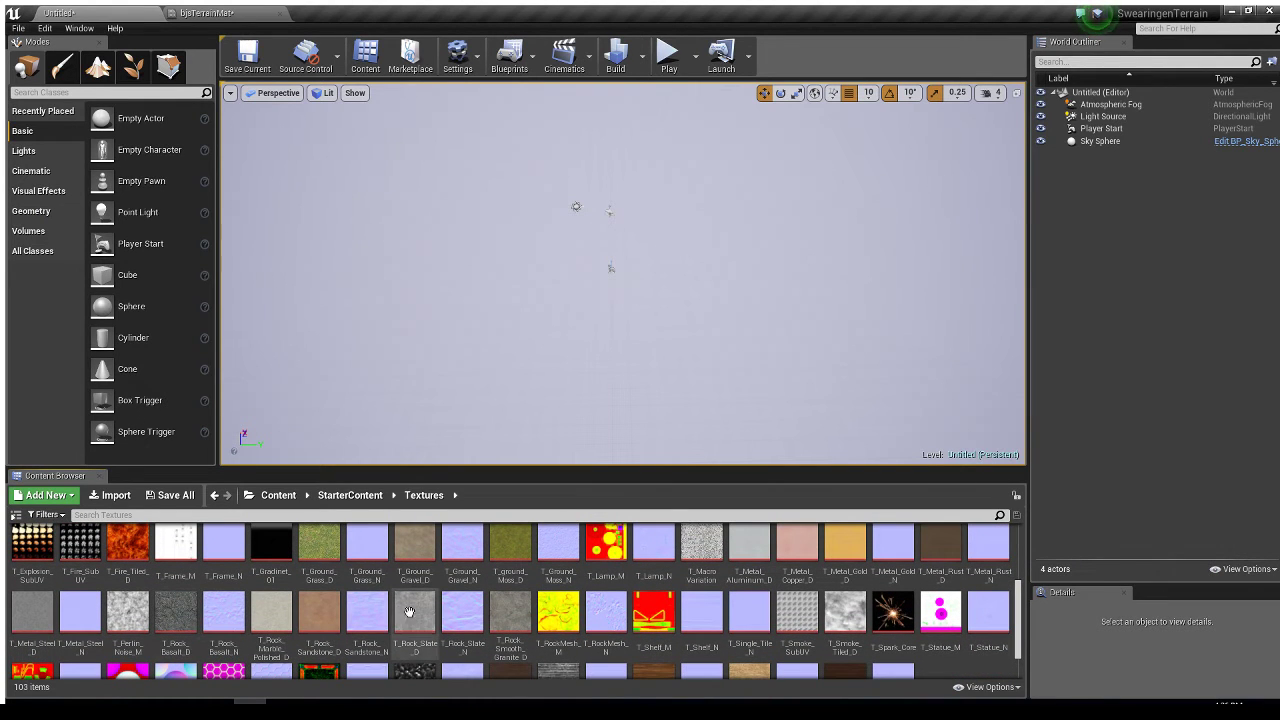
pyautogui.moveTo(1020, 600); pyautogui.dragTo(1020, 645)
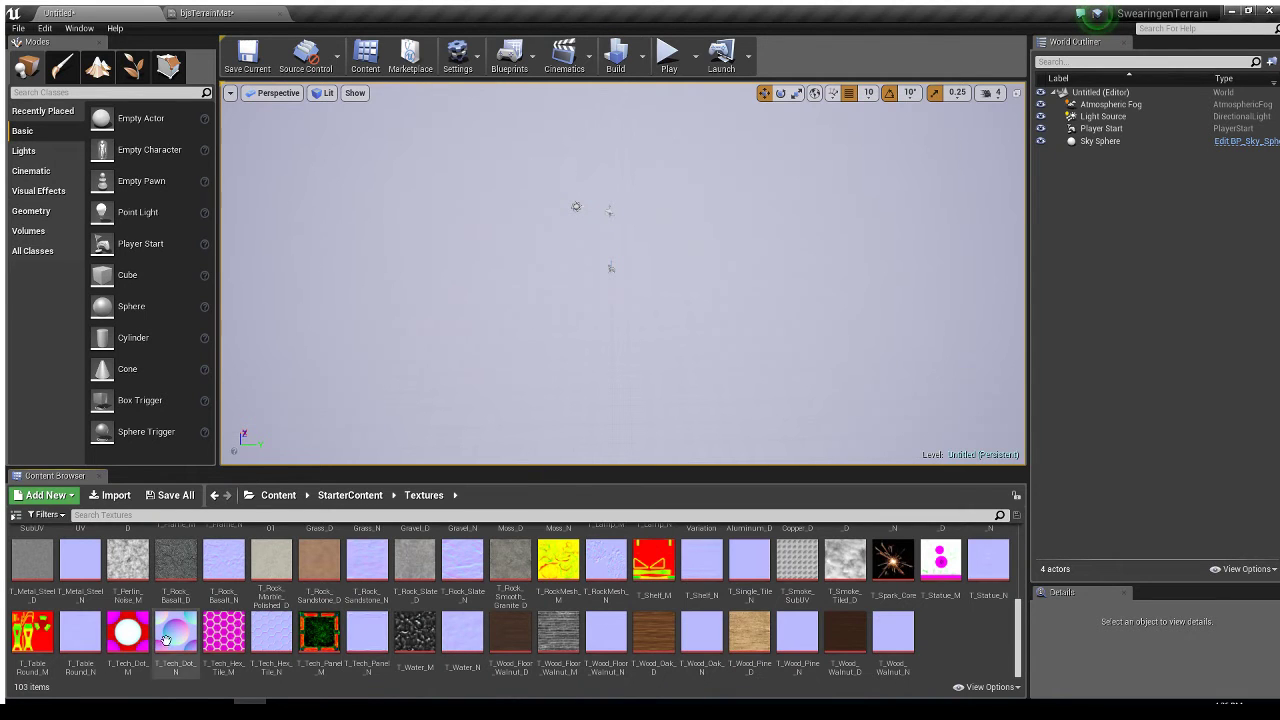
# Step: Preview the grass, basalt and sandstone Texture Samples one at a time through bjsTerrainMat's Base Color and break the last connection
pyautogui.click(250, 17)
pyautogui.moveTo(597, 313); pyautogui.dragTo(645, 323, button='right')
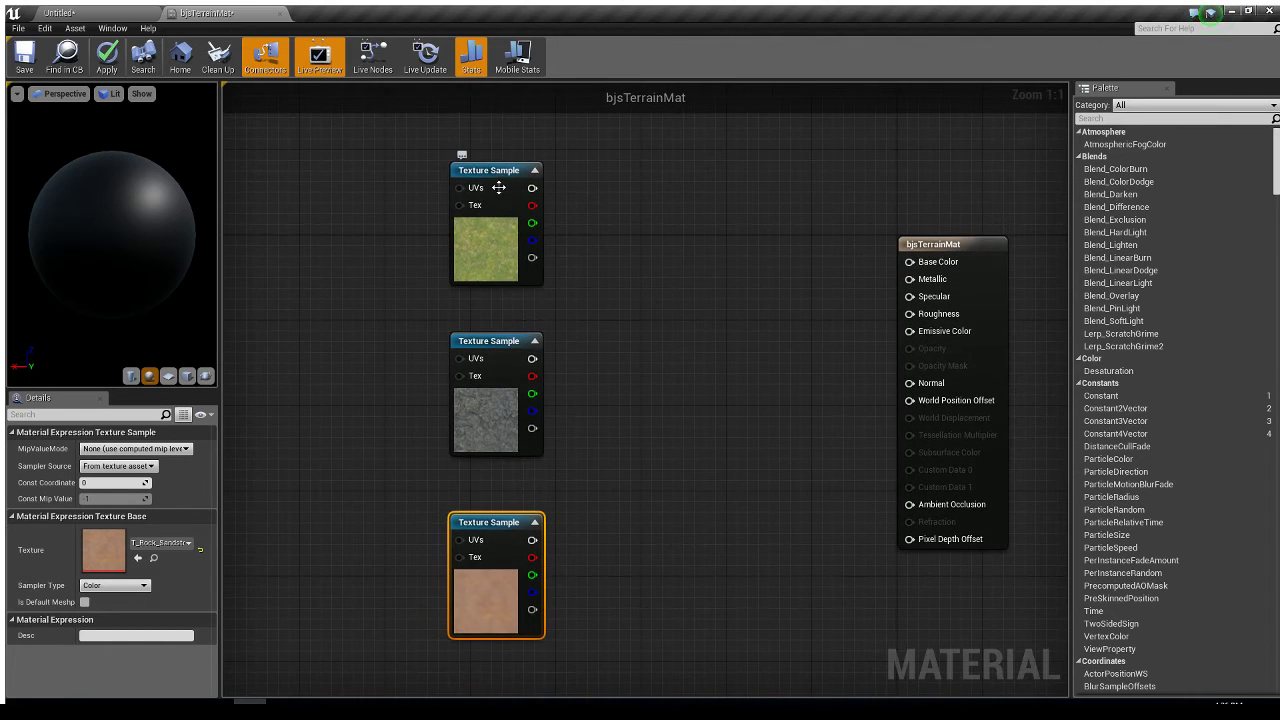
pyautogui.moveTo(532, 188); pyautogui.dragTo(910, 263)
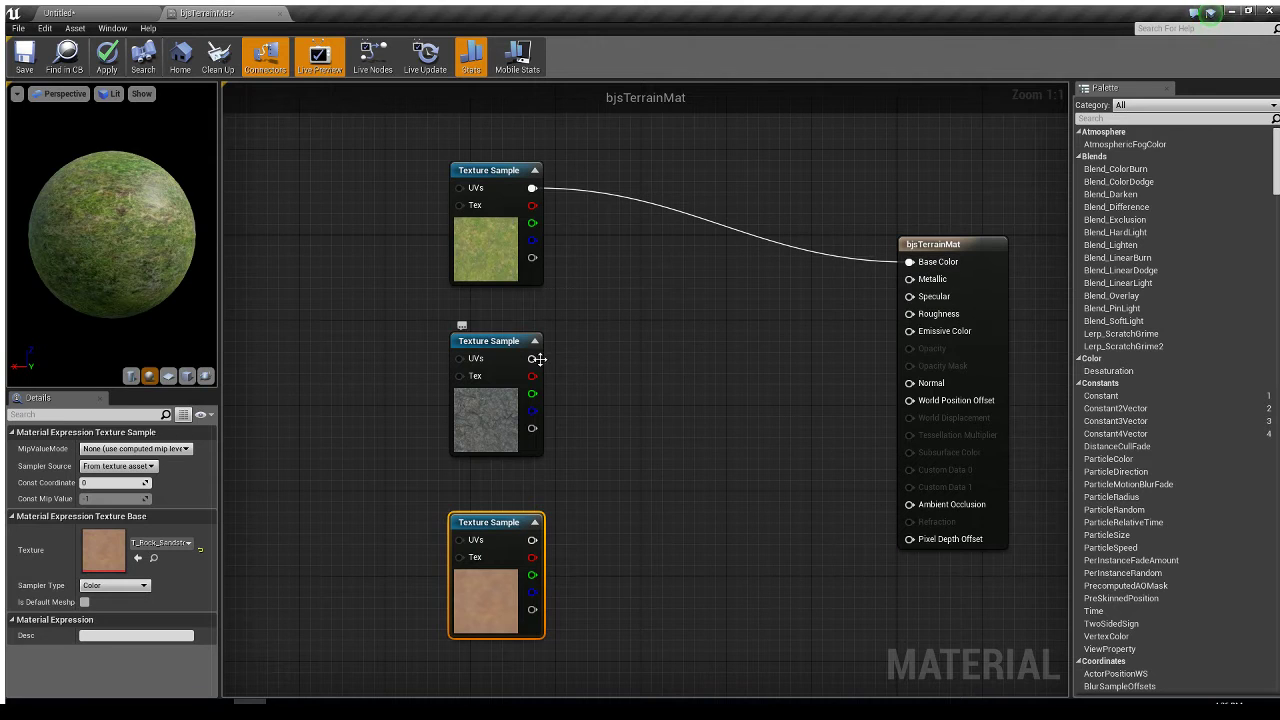
pyautogui.moveTo(532, 358); pyautogui.dragTo(910, 262)
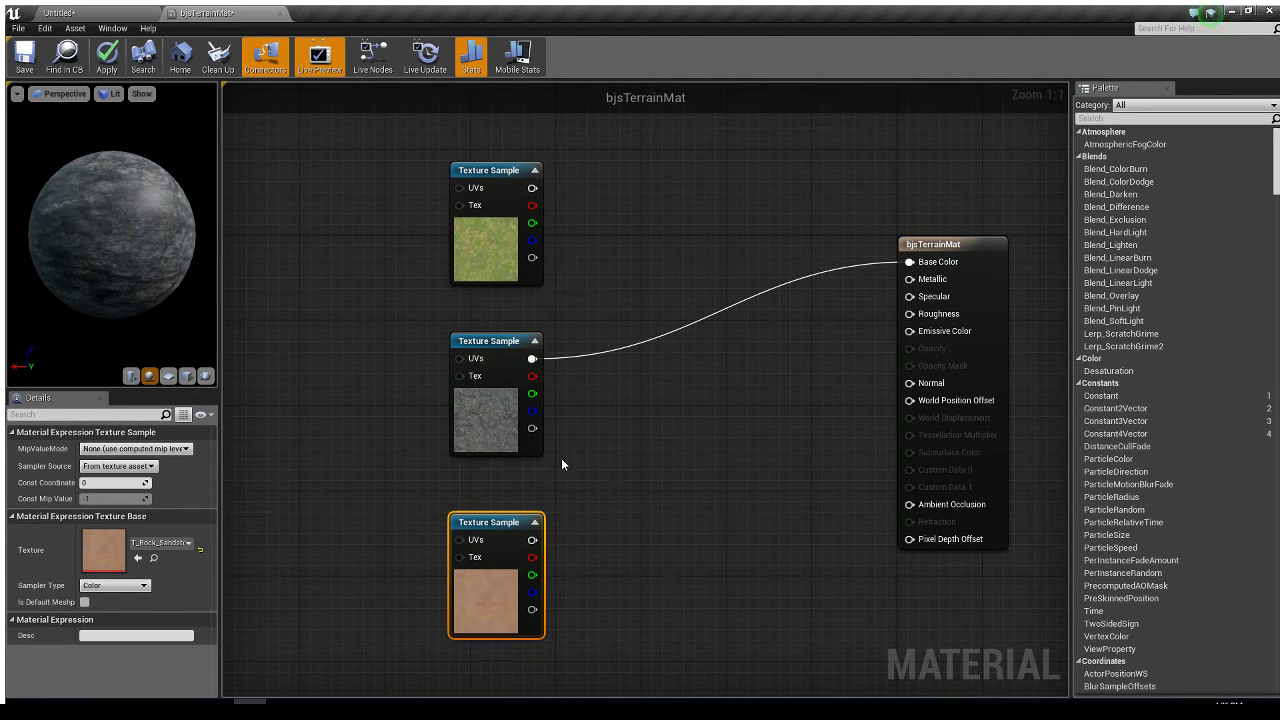
pyautogui.moveTo(532, 540); pyautogui.dragTo(909, 262)
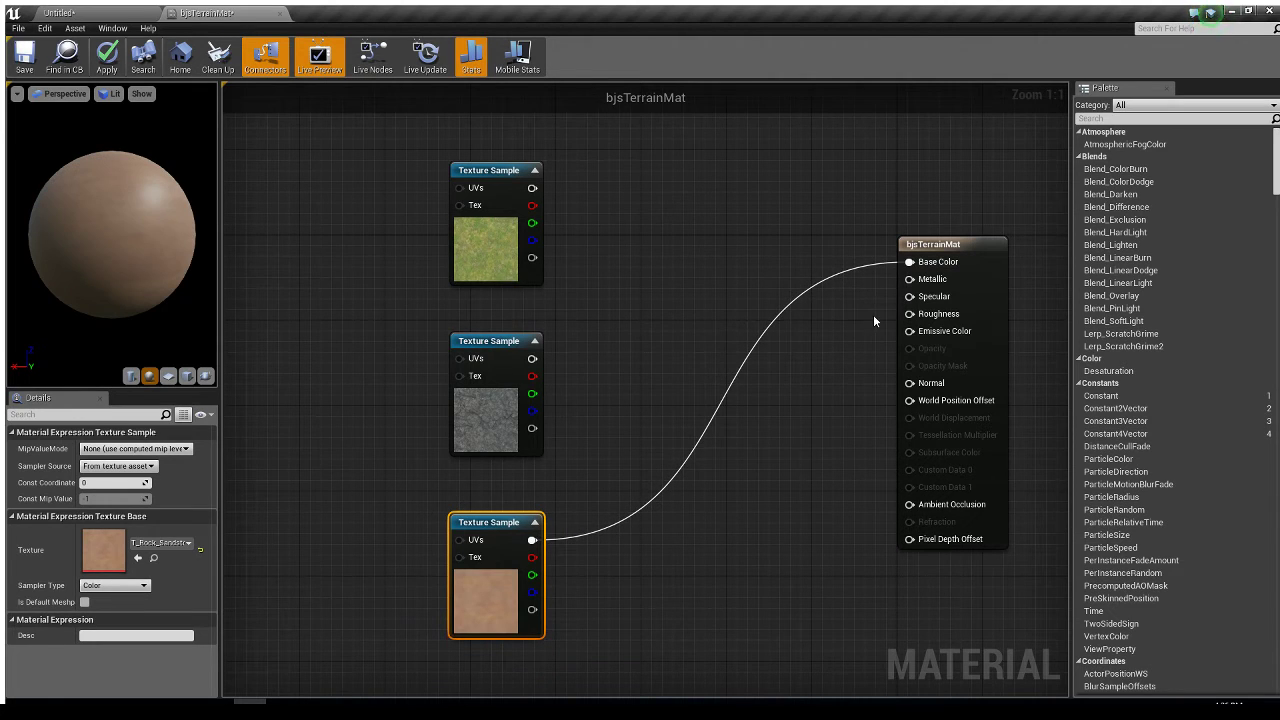
pyautogui.keyDown('alt'); pyautogui.click(909, 262); pyautogui.keyUp('alt')
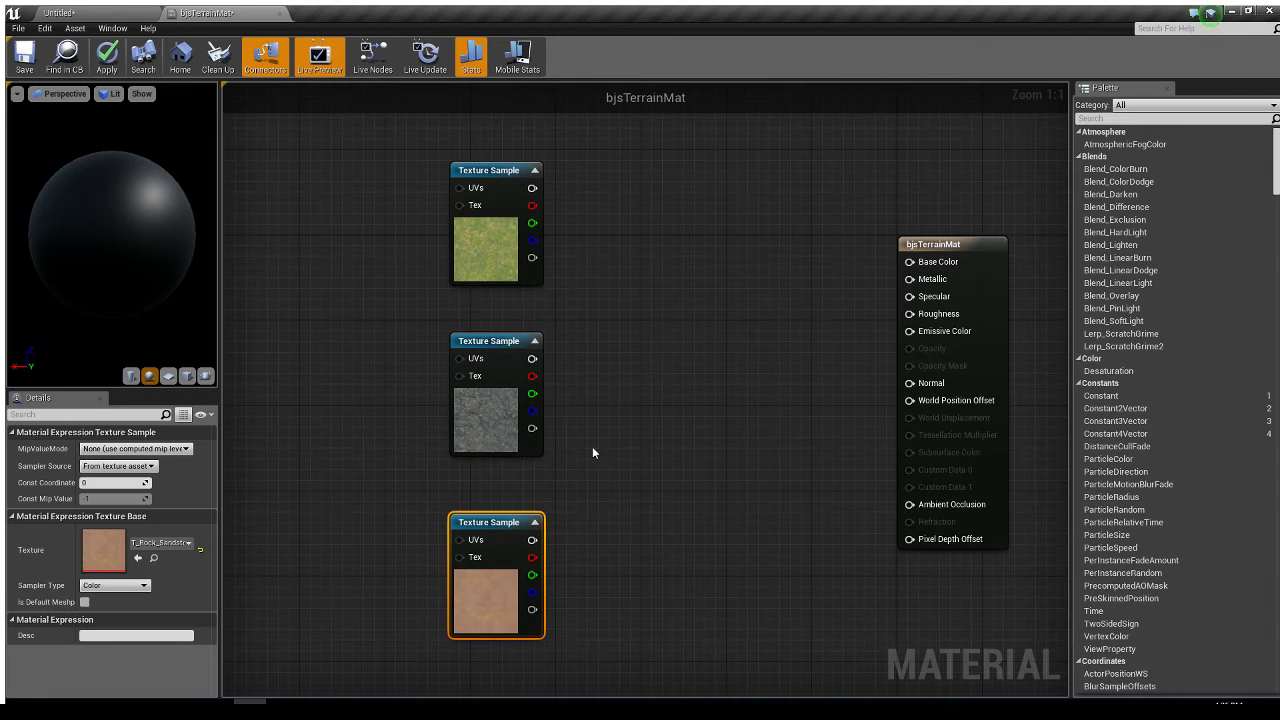
# Step: Search the material nodes for "landsca" and place a LandscapeLayerWeight node between the grass Texture Sample and the material node
pyautogui.click(1120, 118)
pyautogui.write('landsca')
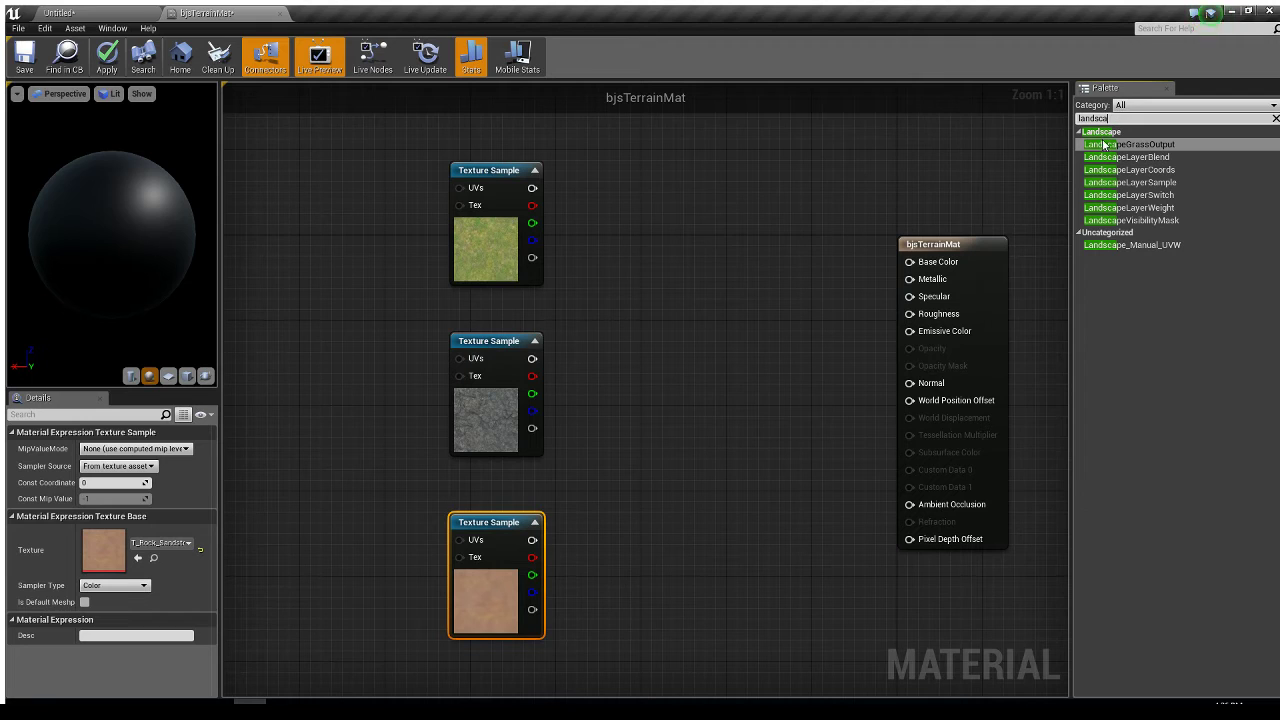
pyautogui.click(1133, 207)
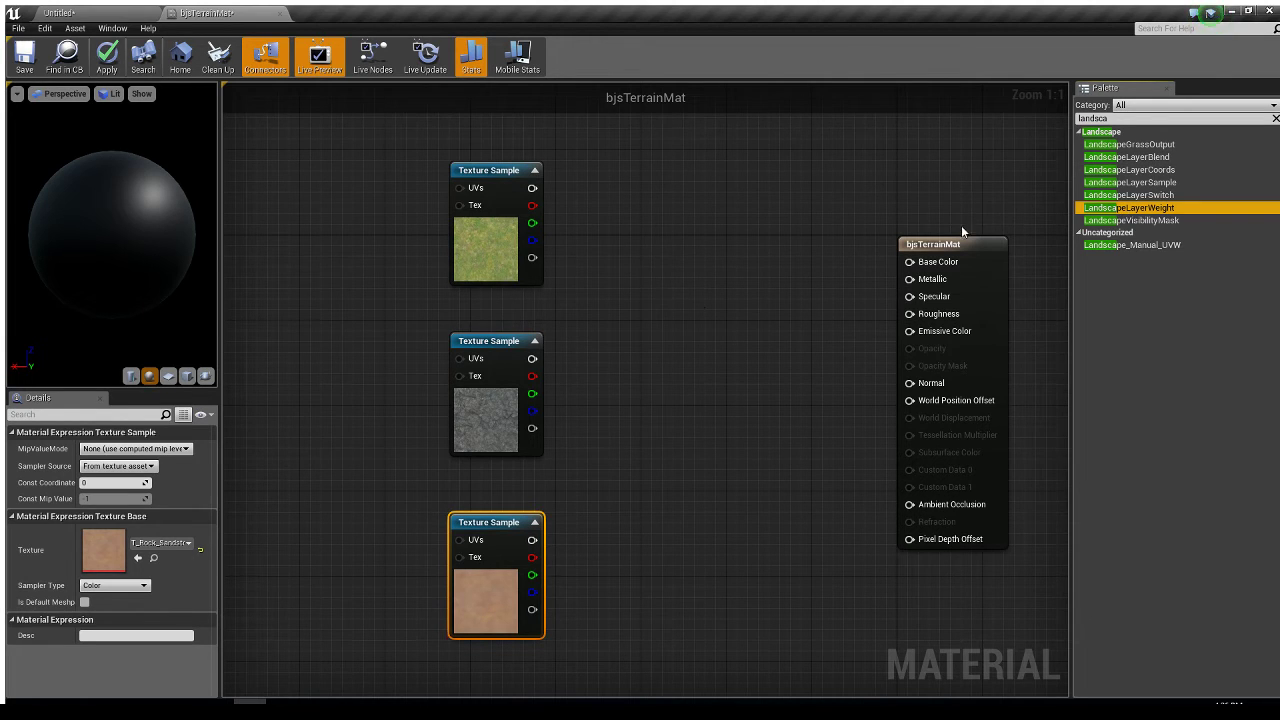
pyautogui.moveTo(630, 231); pyautogui.dragTo(648, 200)
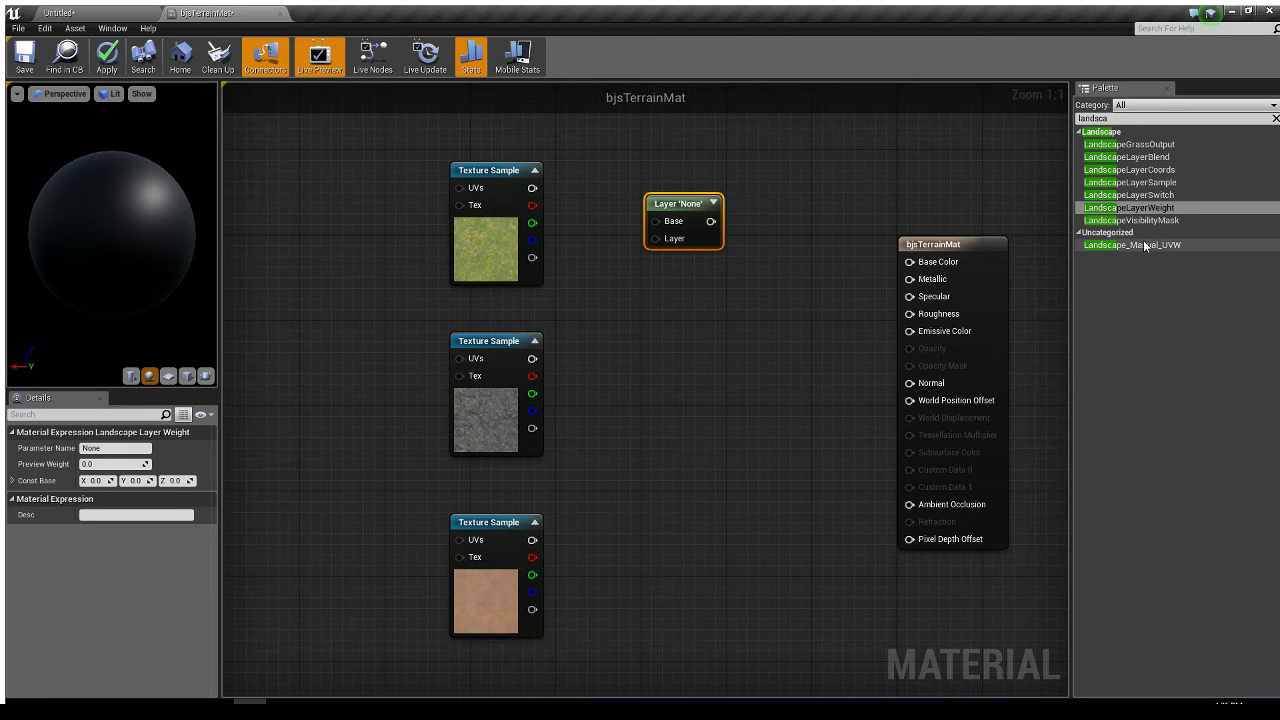
# Step: Add a LandscapeLayerCoords node on the UV input side of the grass Texture Sample, roughly level with it
pyautogui.click(1149, 171)
pyautogui.click(237, 196)
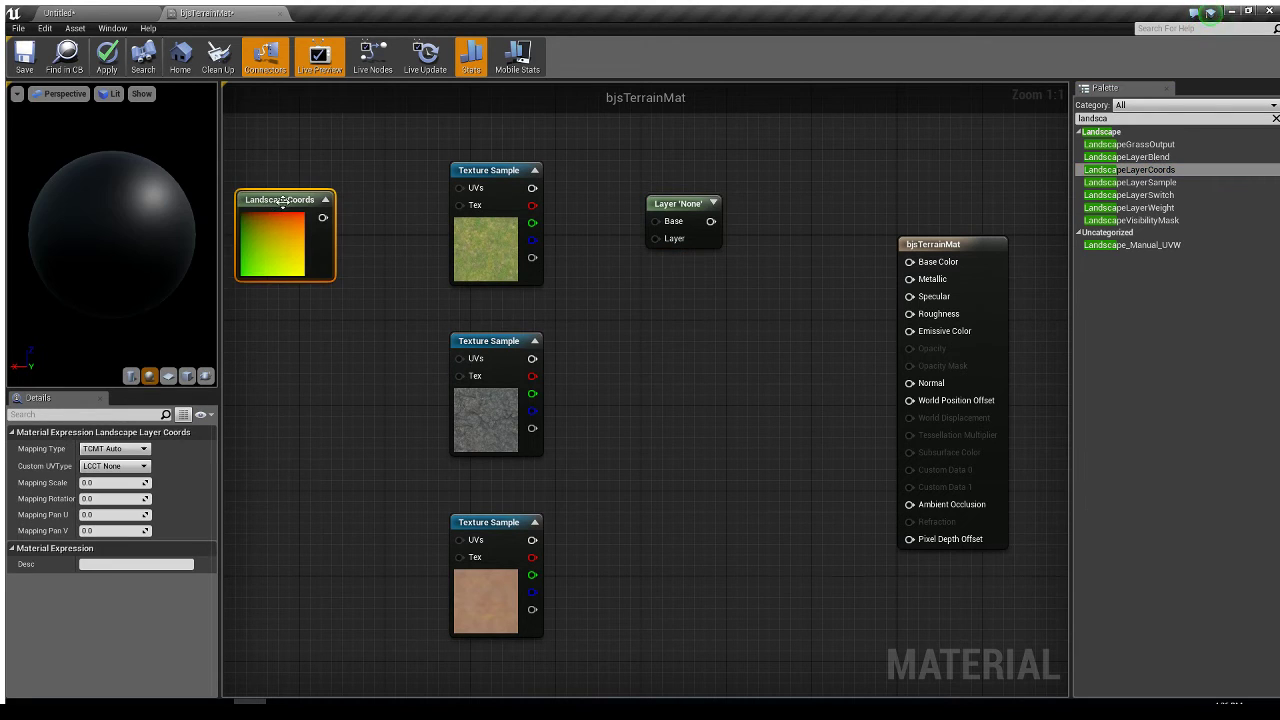
pyautogui.moveTo(280, 211); pyautogui.dragTo(301, 192)
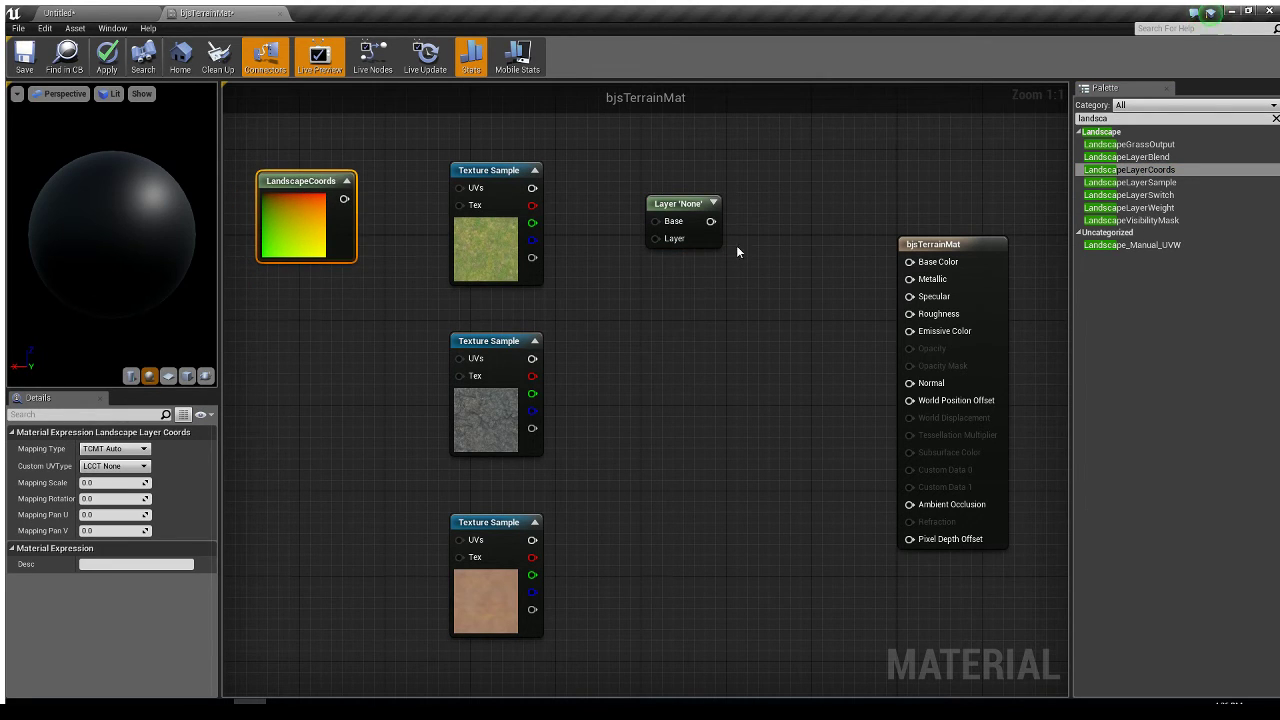
# Step: Nudge the layer weight node level with the grass sample and place a copy of it beside the basalt and the sandstone samples
pyautogui.moveTo(680, 208); pyautogui.dragTo(687, 196)
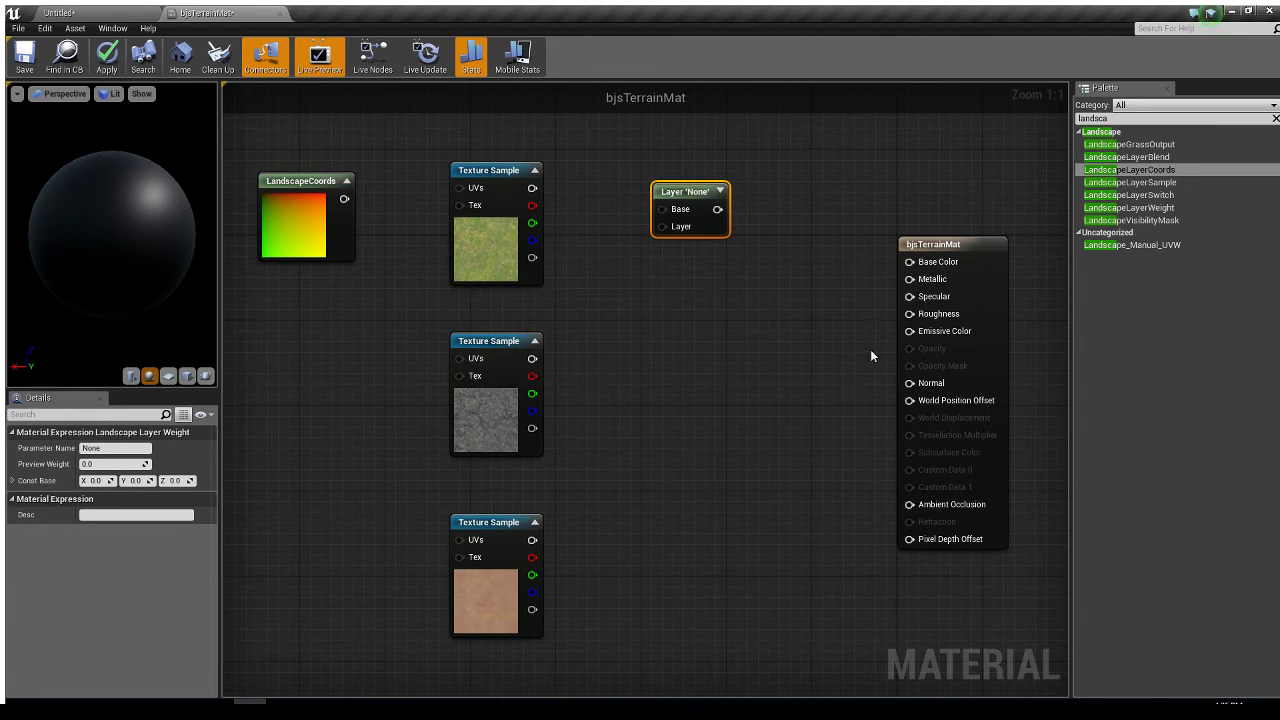
pyautogui.hotkey('ctrl', 'v')
pyautogui.hotkey('ctrl', 'v')
pyautogui.moveTo(832, 404); pyautogui.dragTo(647, 530)
pyautogui.moveTo(887, 365); pyautogui.dragTo(660, 353)
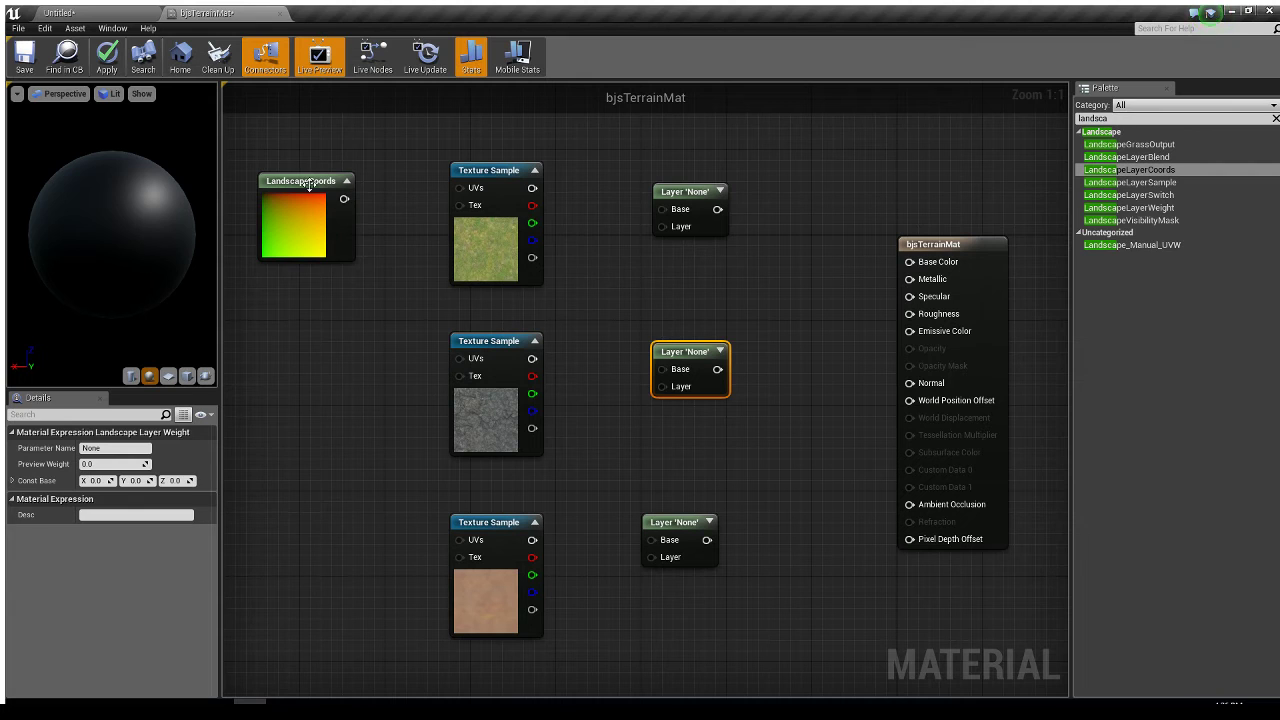
# Step: Copy the LandscapeCoords node twice and place the copies on the UV input side of the basalt and sandstone Texture Samples
pyautogui.click(308, 183)
pyautogui.moveTo(348, 305); pyautogui.dragTo(515, 335, button='right')
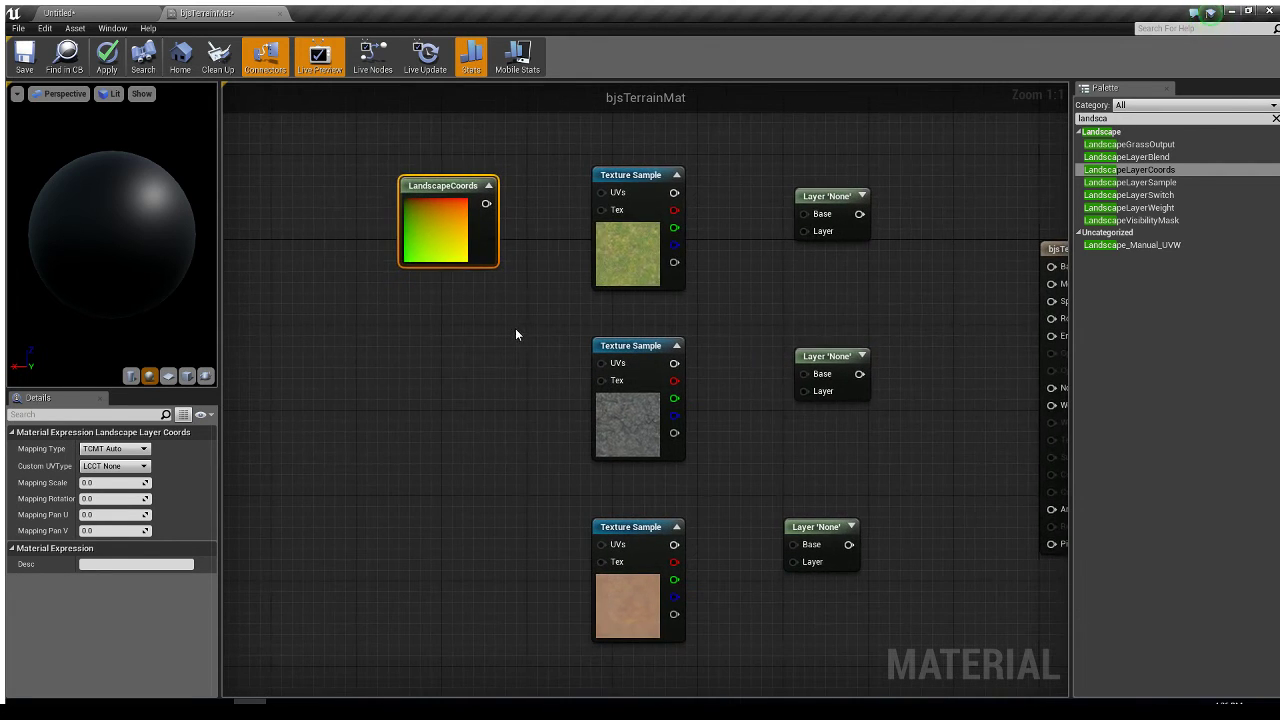
pyautogui.hotkey('ctrl', 'c')
pyautogui.hotkey('ctrl', 'v')
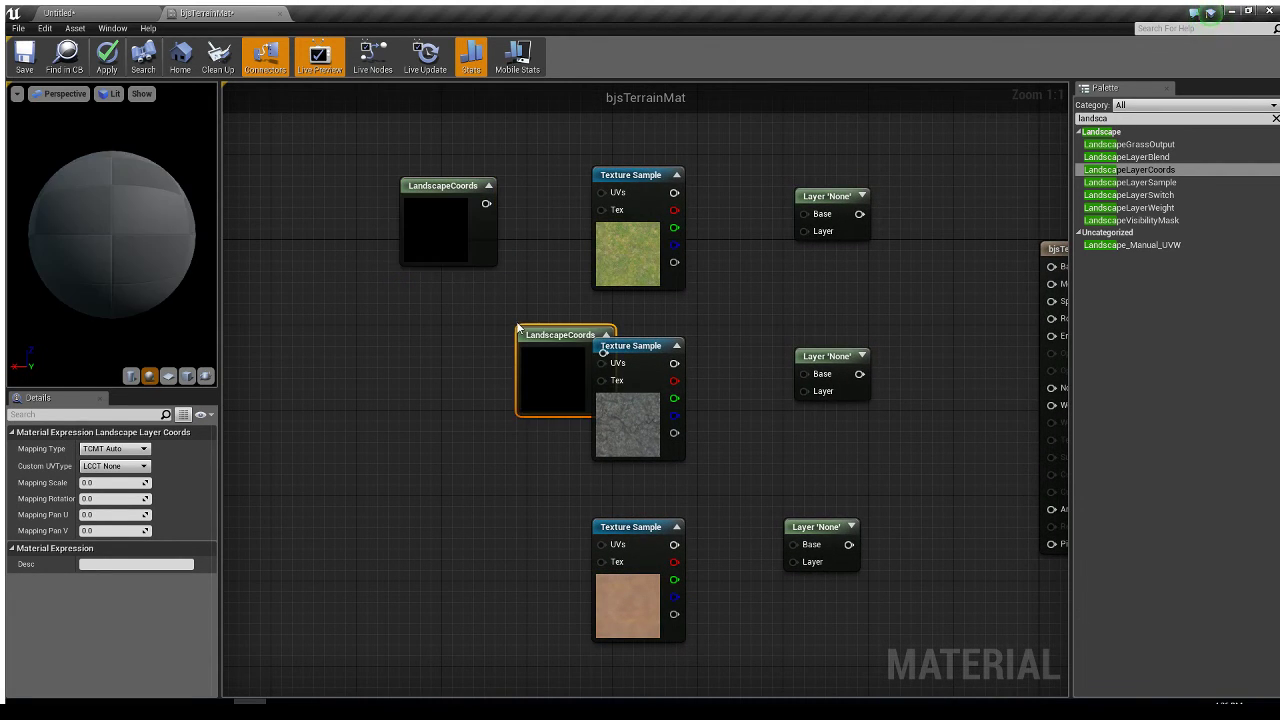
pyautogui.hotkey('ctrl', 'v')
pyautogui.moveTo(550, 337); pyautogui.dragTo(409, 539)
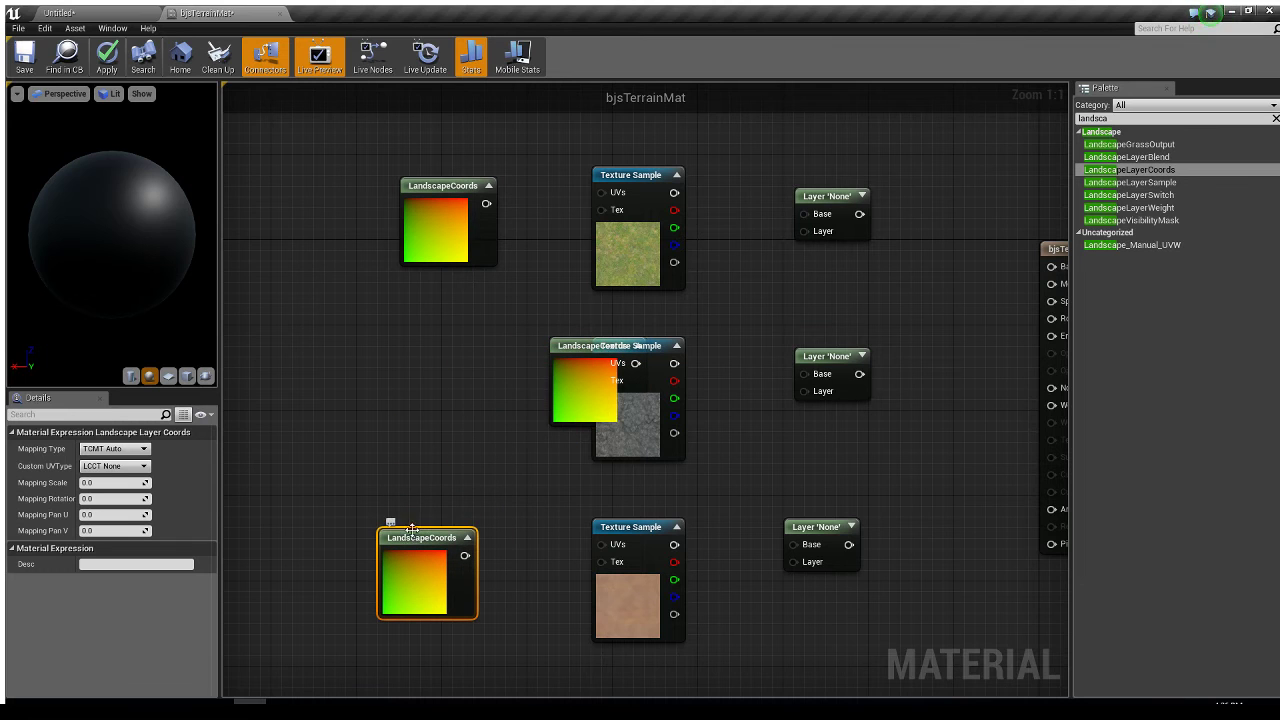
pyautogui.moveTo(570, 350); pyautogui.dragTo(409, 351)
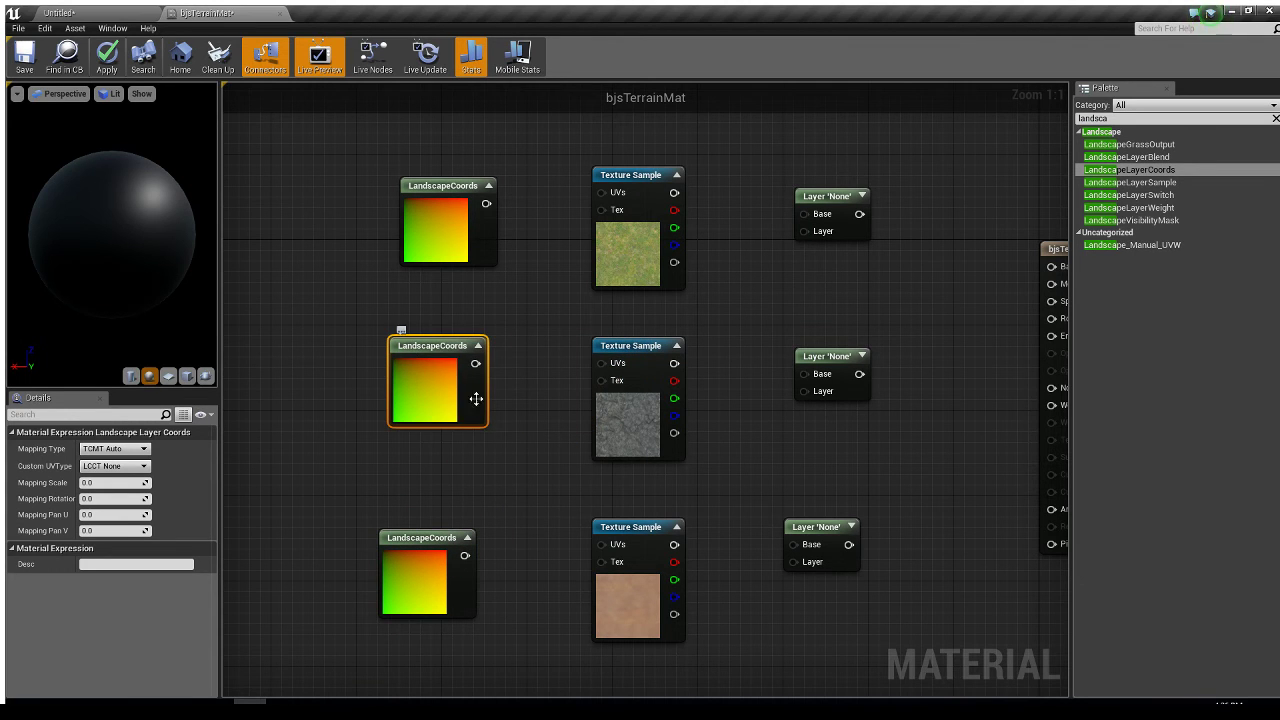
# Step: Connect each LandscapeCoords node to the UVs input of the Texture Sample in its row
pyautogui.moveTo(550, 340); pyautogui.dragTo(454, 342, button='right')
pyautogui.moveTo(391, 206); pyautogui.dragTo(506, 195)
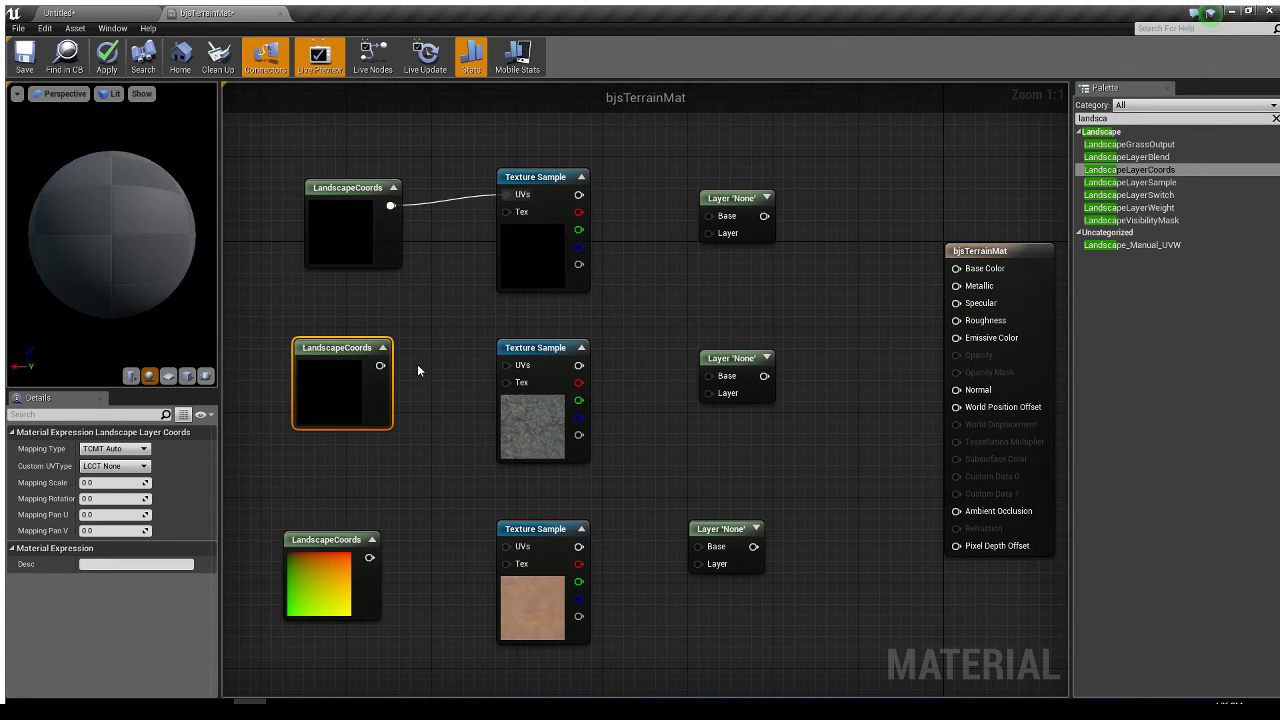
pyautogui.moveTo(379, 366); pyautogui.dragTo(507, 366)
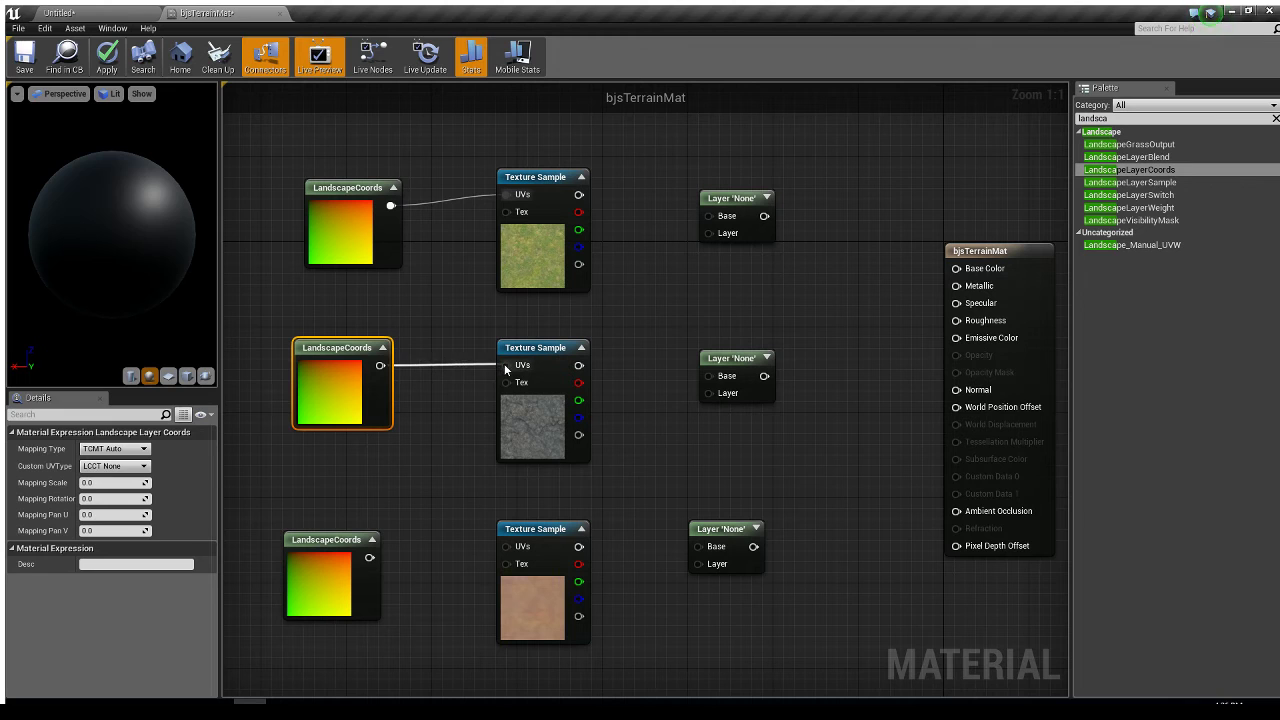
pyautogui.moveTo(369, 557); pyautogui.dragTo(507, 547)
# Step: Connect the RGB output of the grass, basalt and sandstone Texture Samples to the Layer input of their respective layer weight nodes
pyautogui.moveTo(592, 476); pyautogui.dragTo(563, 409, button='right')
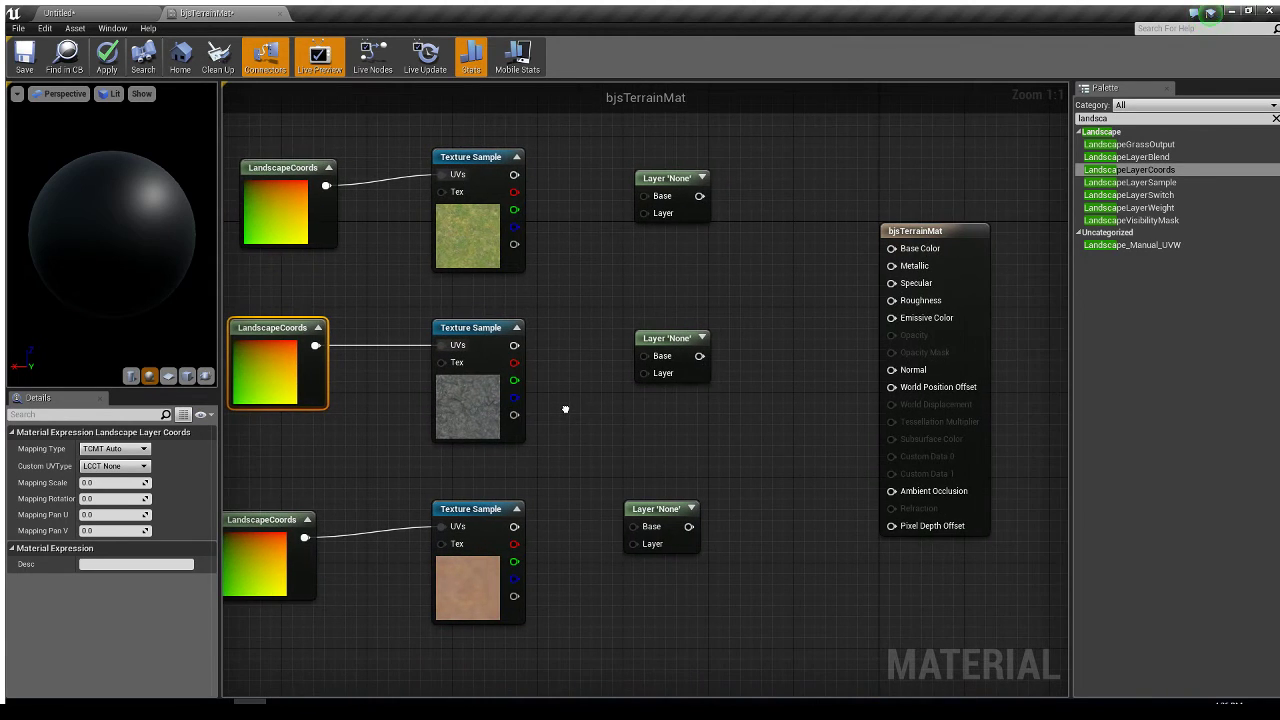
pyautogui.click(670, 186)
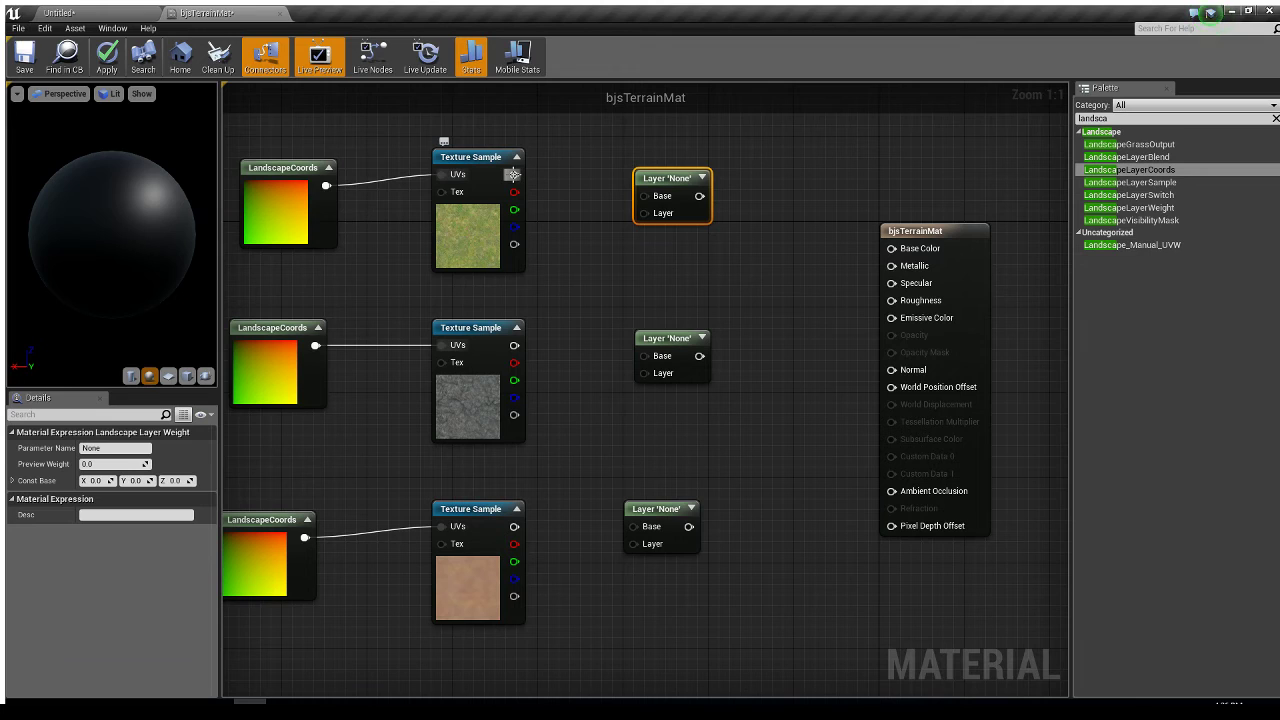
pyautogui.moveTo(513, 174); pyautogui.dragTo(645, 213)
pyautogui.moveTo(514, 345); pyautogui.dragTo(644, 373)
pyautogui.moveTo(514, 526); pyautogui.dragTo(633, 544)
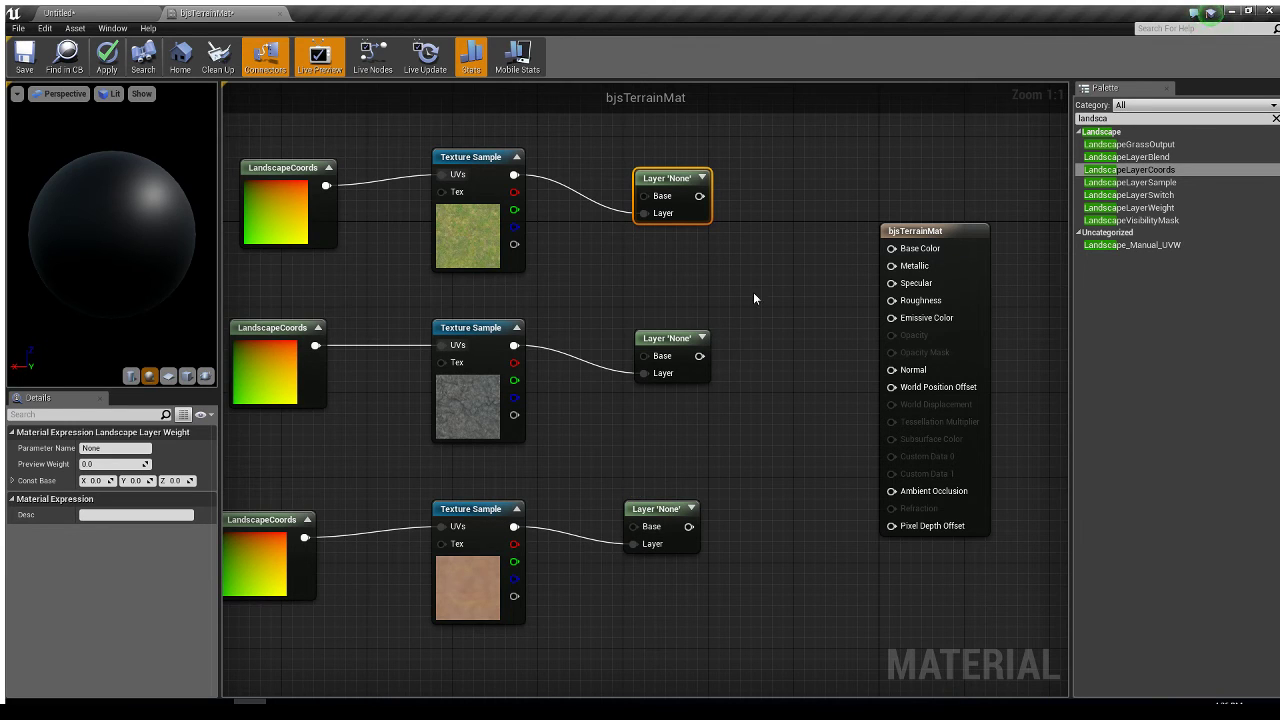
# Step: Chain the grass layer weight output into the basalt node's Base, that output into the sandstone node's Base, and the final output into Base Color
pyautogui.moveTo(698, 196); pyautogui.dragTo(644, 357)
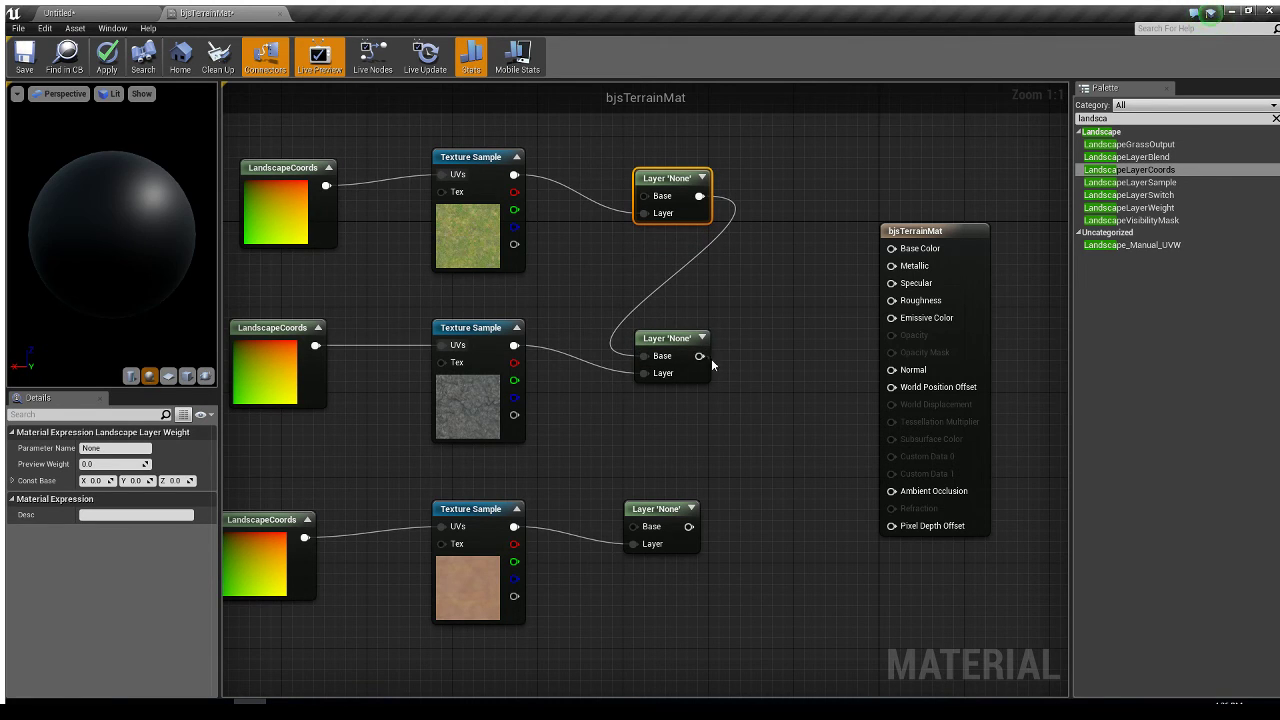
pyautogui.moveTo(741, 396); pyautogui.dragTo(632, 526)
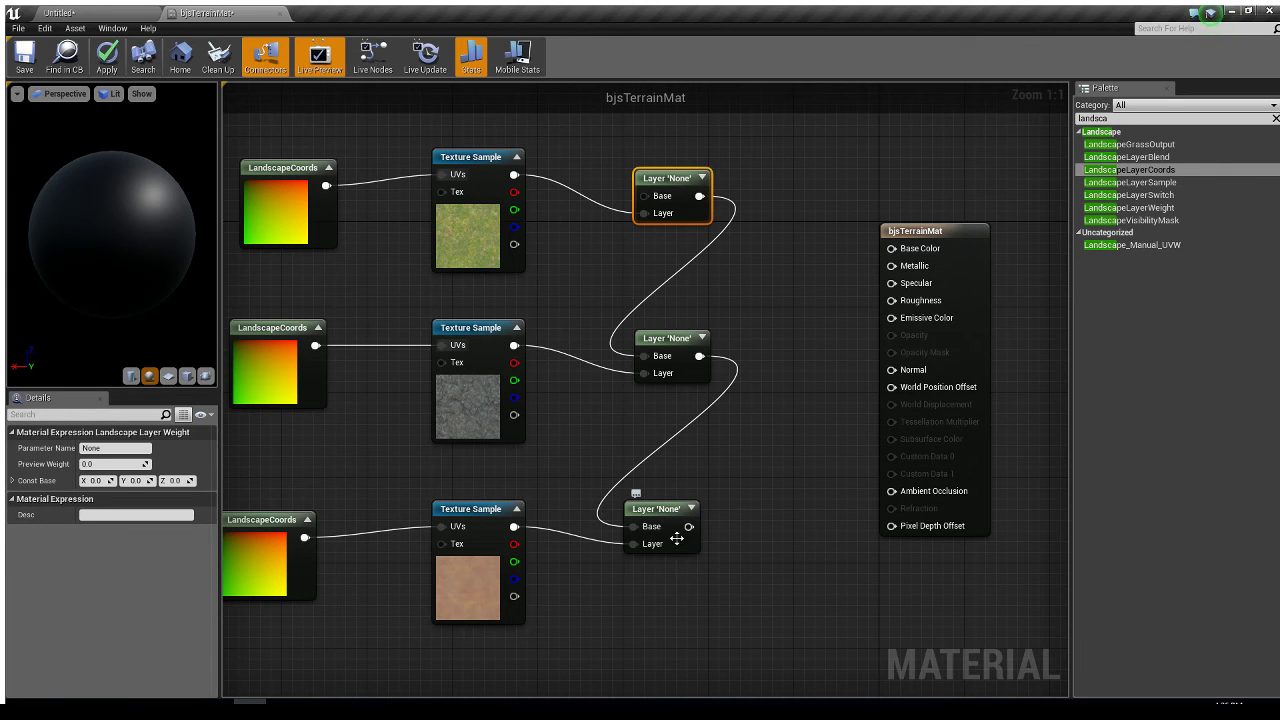
pyautogui.moveTo(688, 527); pyautogui.dragTo(893, 249)
# Step: Name the grass layer weight node's parameter bjsGrass and set its preview weight to 0.5
pyautogui.moveTo(690, 473); pyautogui.dragTo(734, 476, button='right')
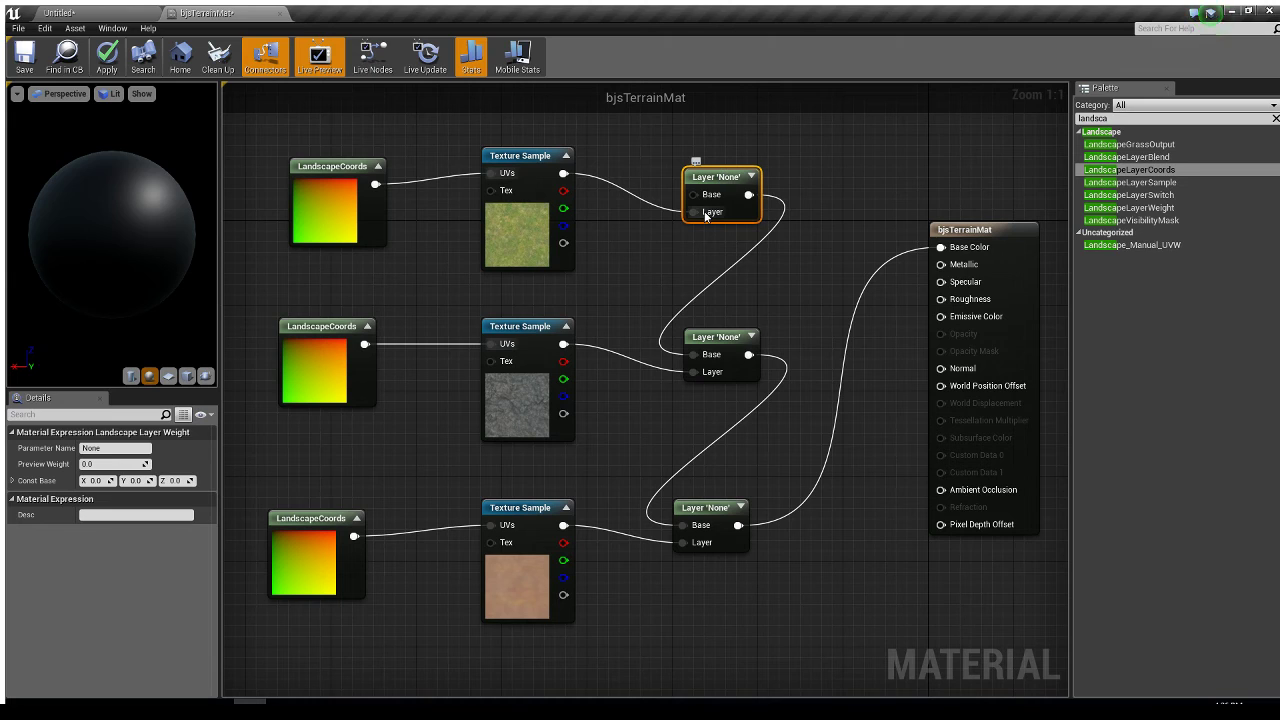
pyautogui.click(117, 448)
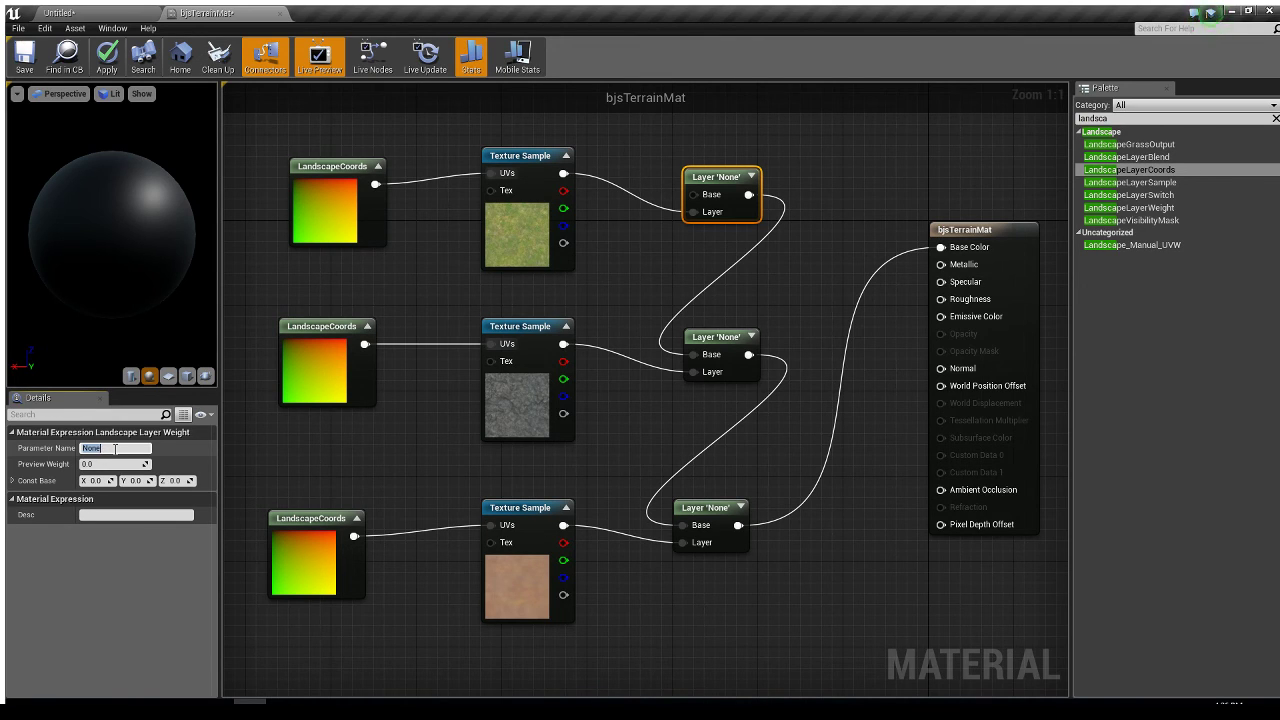
pyautogui.write('bjsGrass')
pyautogui.click(104, 464)
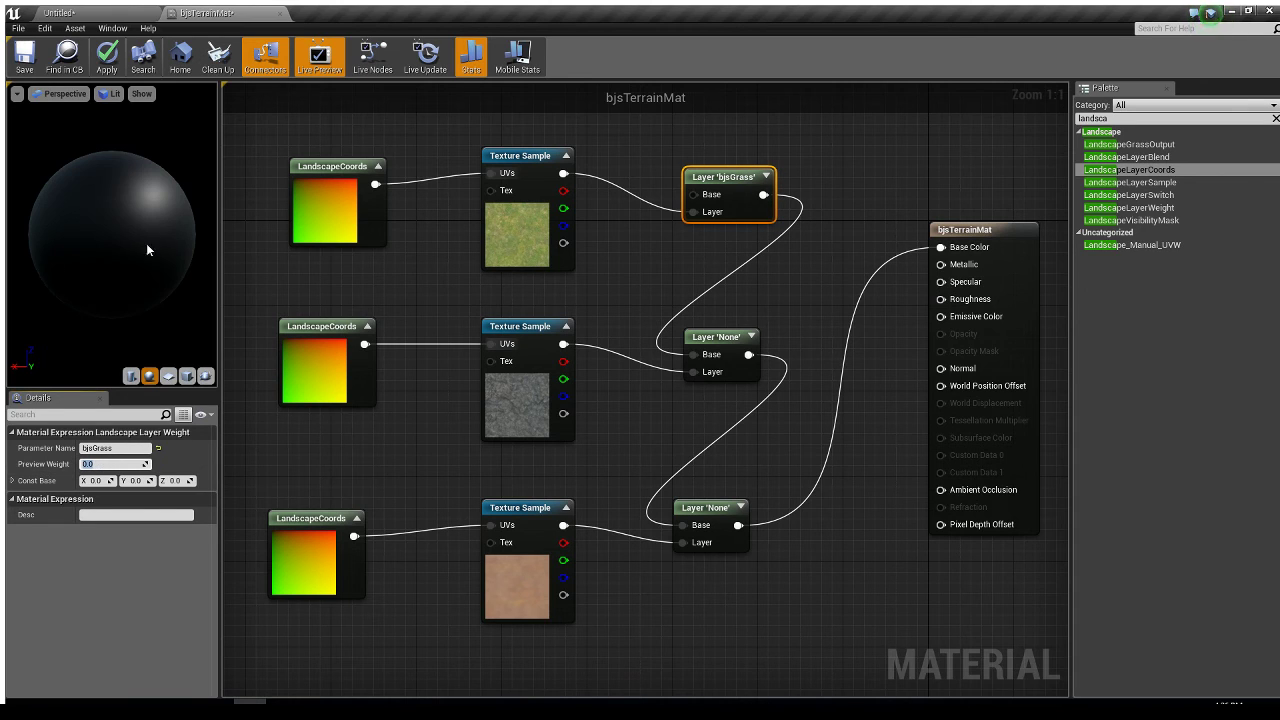
pyautogui.write('0.5')
pyautogui.press('Return')
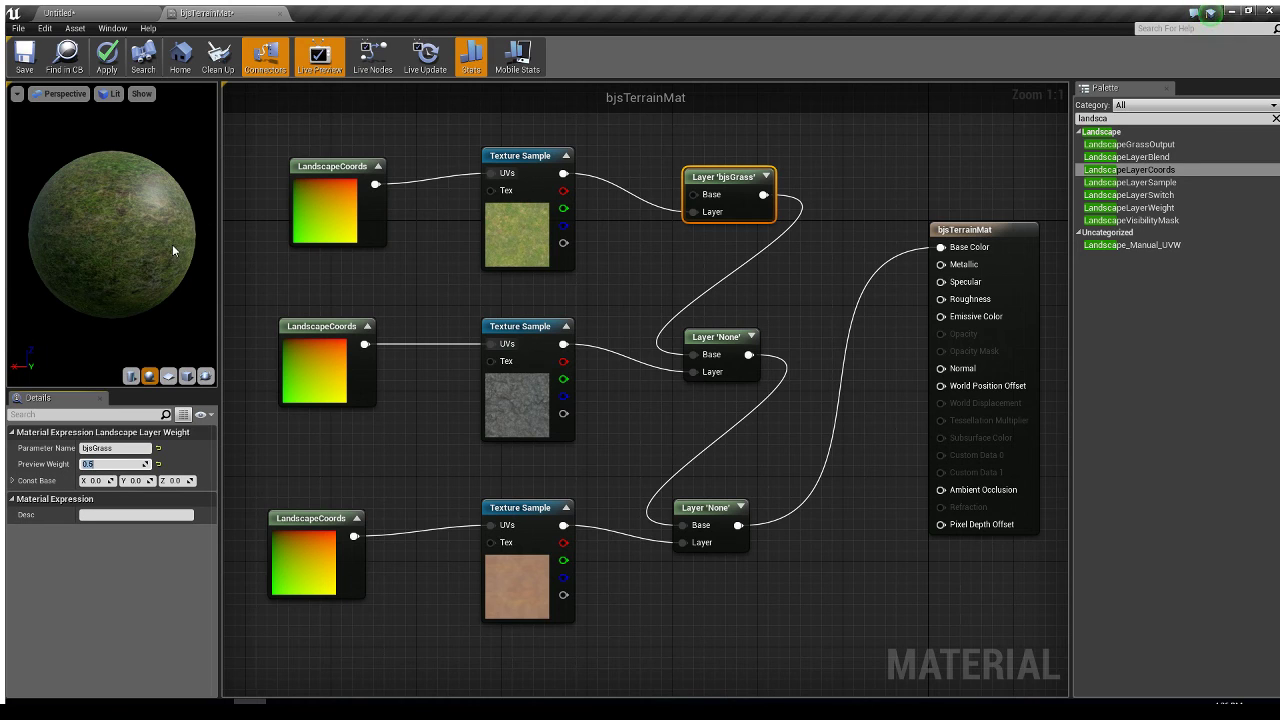
# Step: Name the basalt layer weight node's parameter bjsRock and set its preview weight to 0.5
pyautogui.click(724, 340)
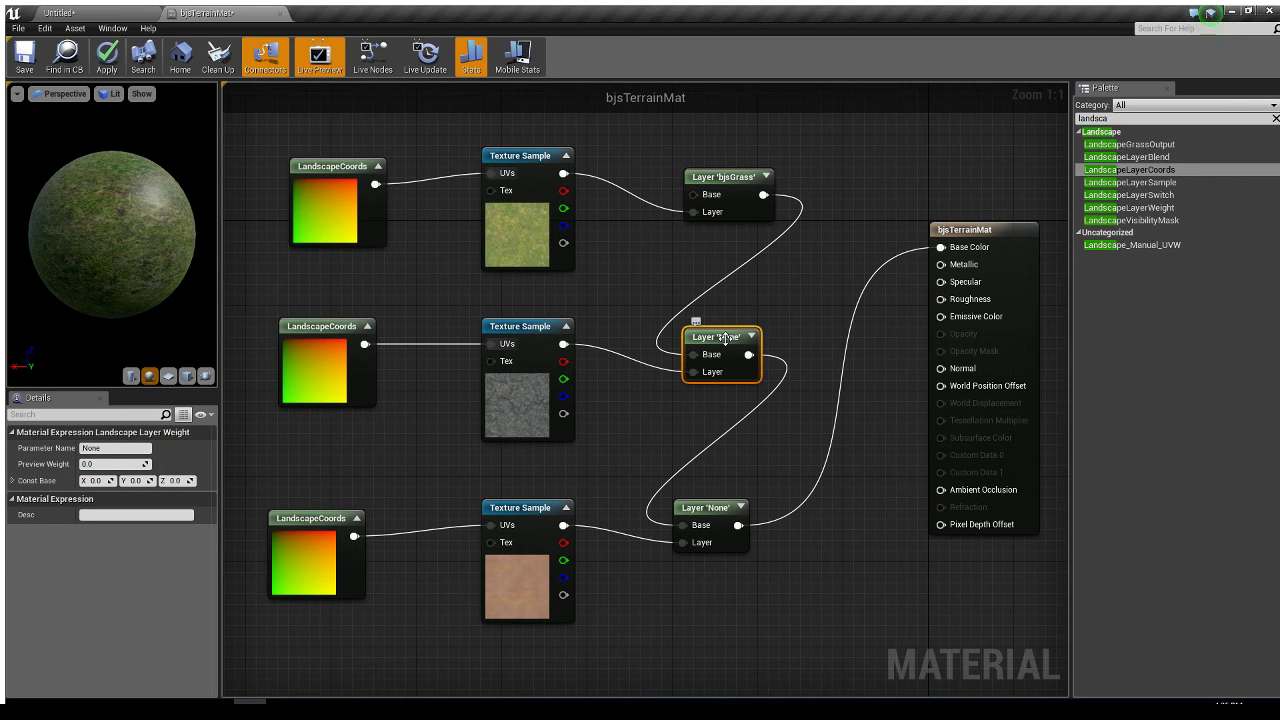
pyautogui.click(124, 450)
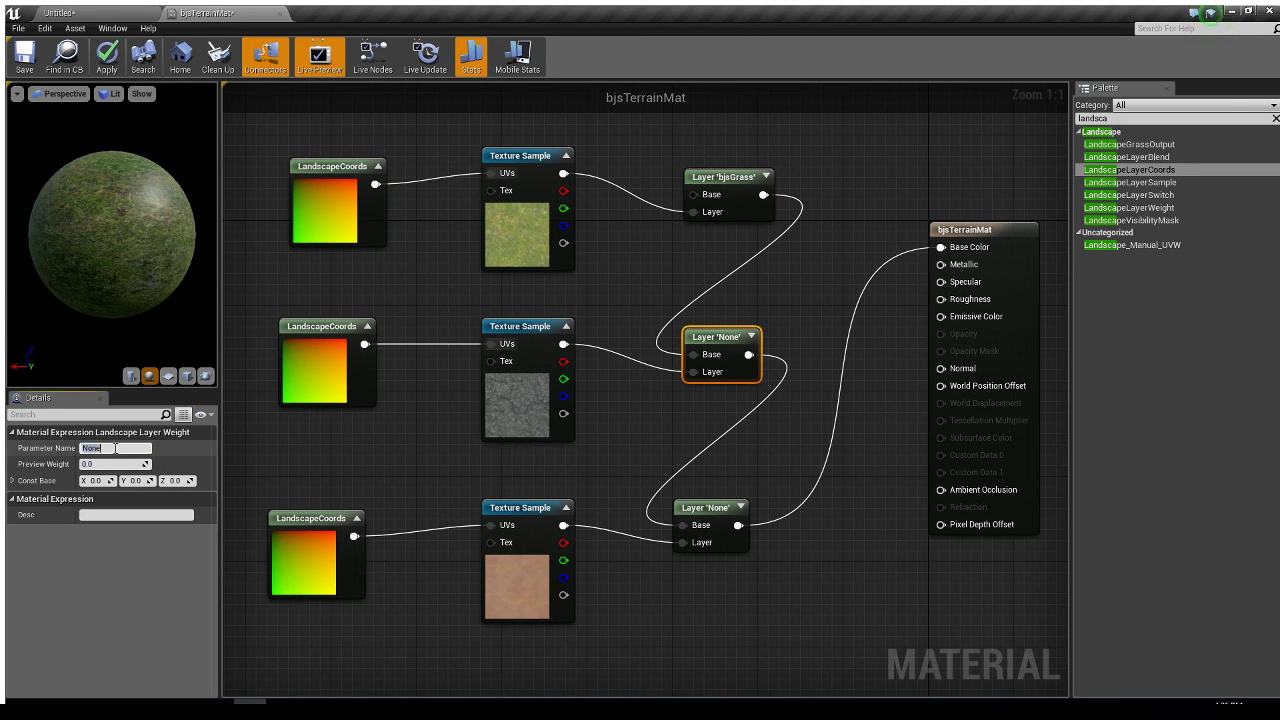
pyautogui.write('bjsRock')
pyautogui.press('Return')
pyautogui.moveTo(92, 464); pyautogui.dragTo(93, 464)
pyautogui.click(92, 464)
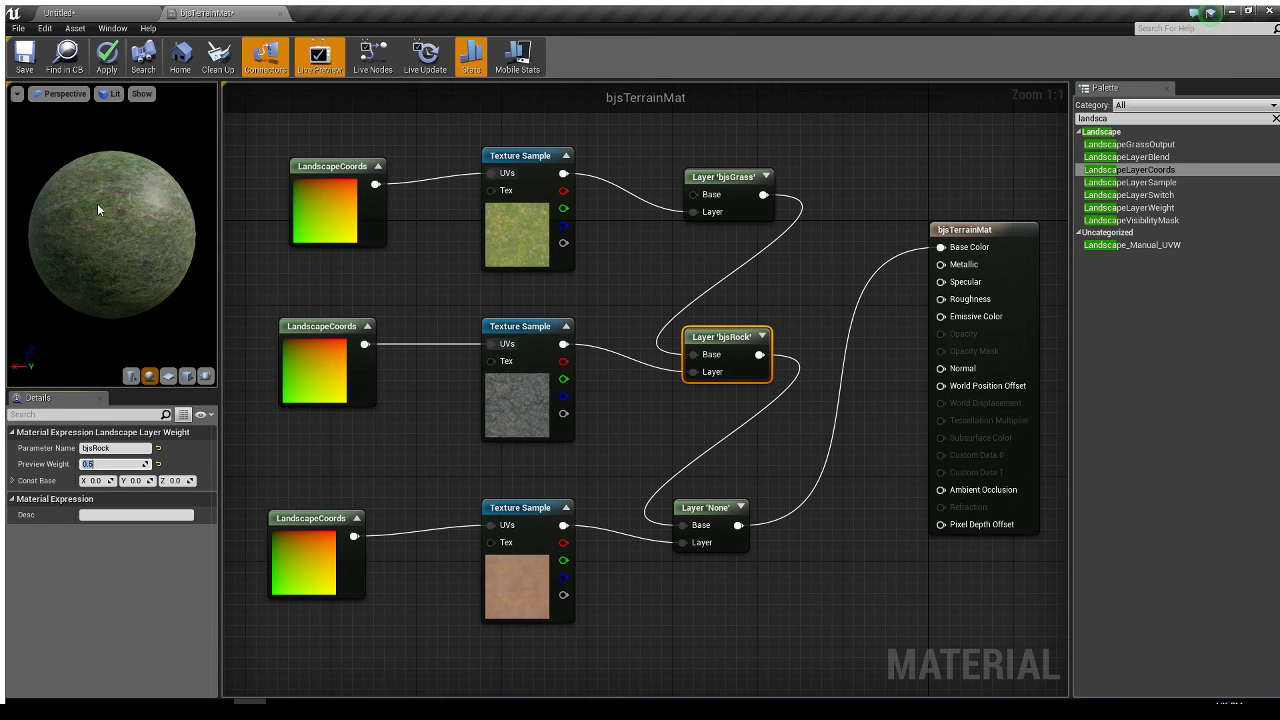
# Step: Name the sandstone layer weight node's parameter bjsDirt and set its preview weight to 0.5
pyautogui.click(719, 510)
pyautogui.click(114, 448)
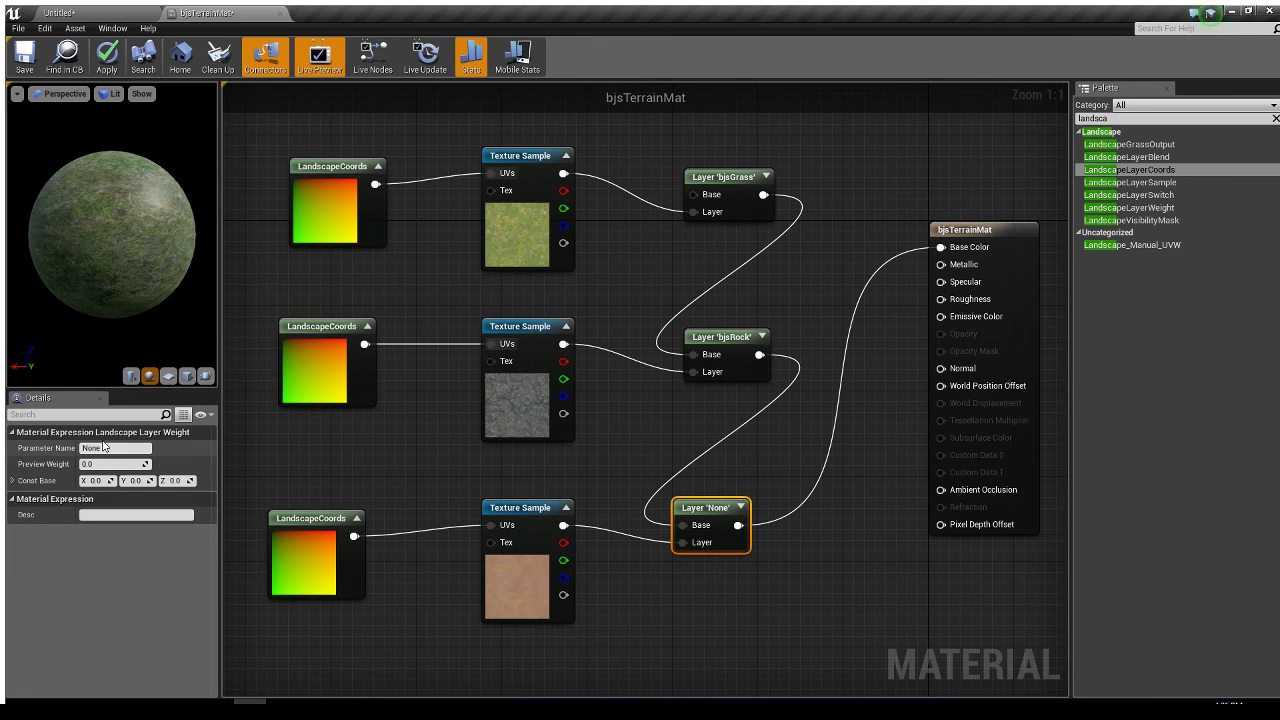
pyautogui.write('bjsDirt')
pyautogui.press('Tab')
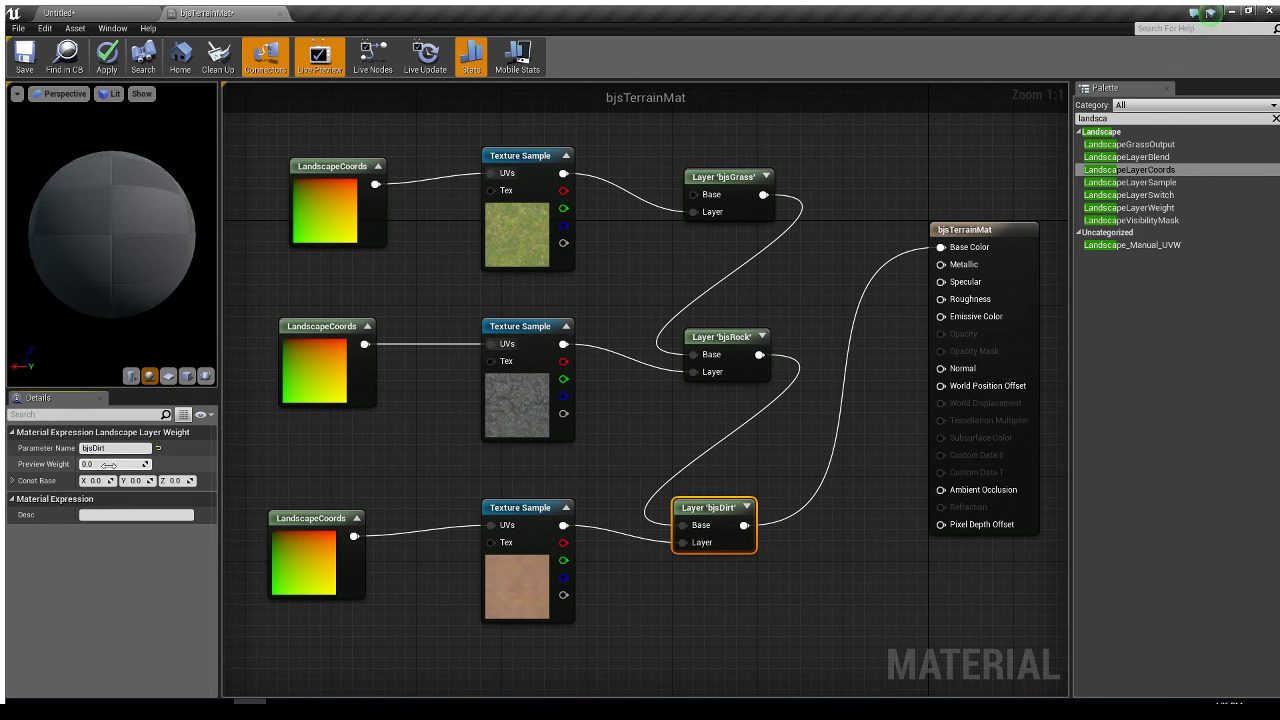
pyautogui.write('0.5')
pyautogui.press('Return')
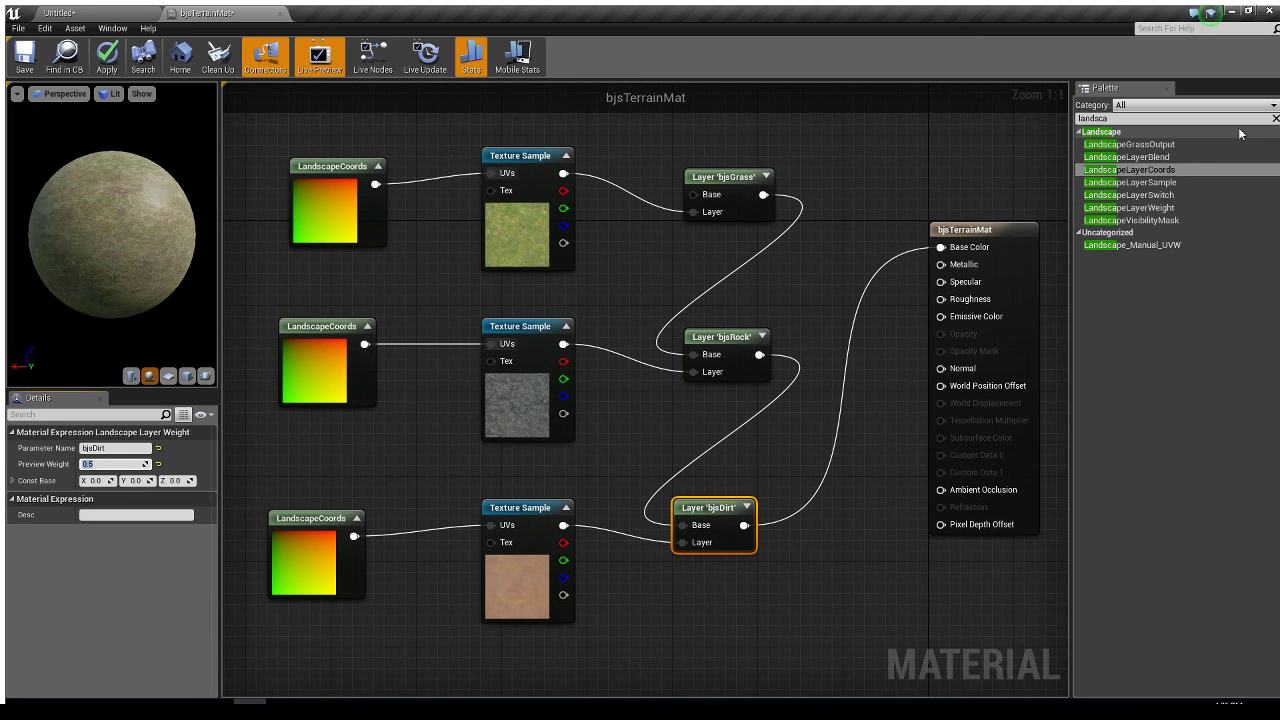
# Step: Save the bjsTerrainMat material with the node search cleared and return to the untitled level
pyautogui.click(1275, 118)
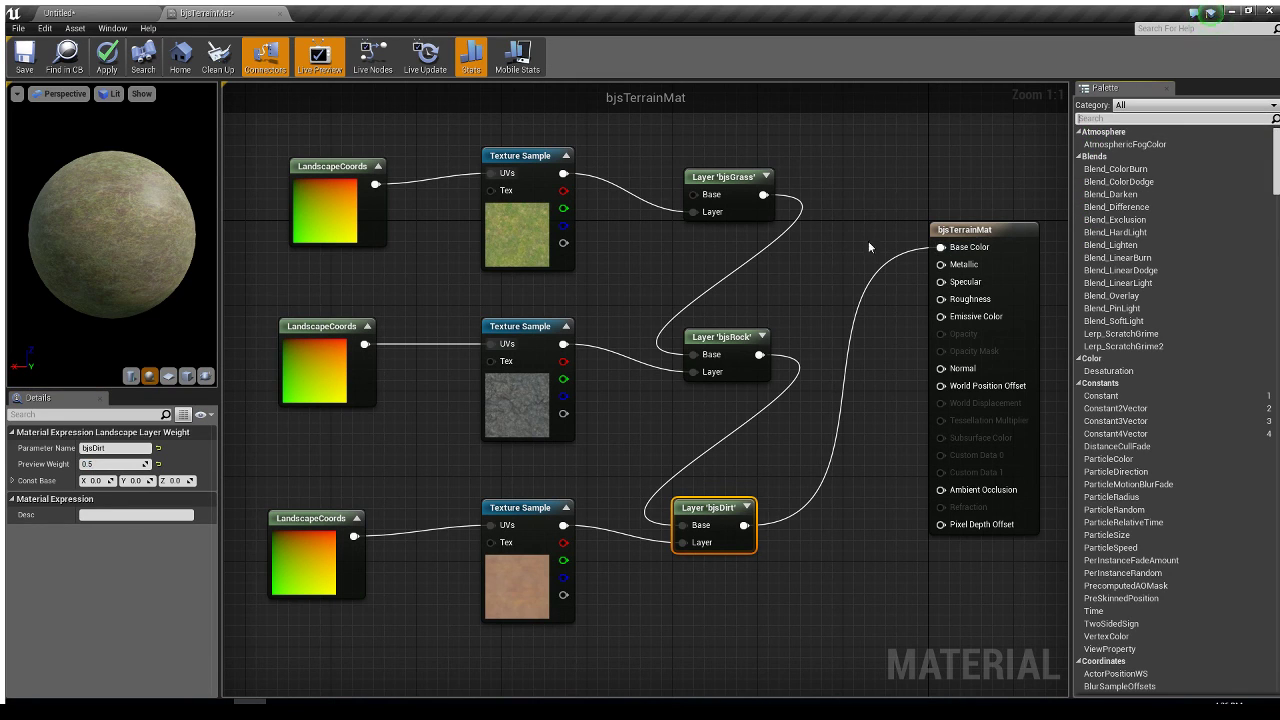
pyautogui.click(738, 182)
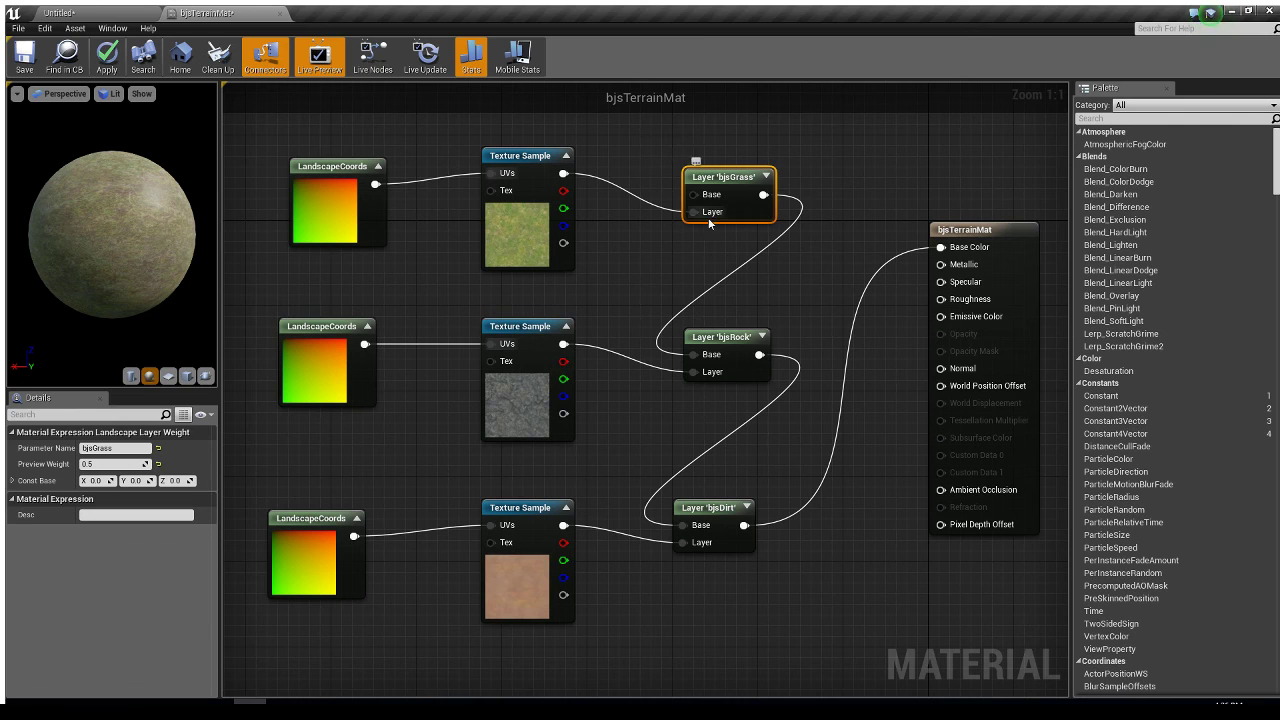
pyautogui.moveTo(847, 271); pyautogui.dragTo(867, 274, button='right')
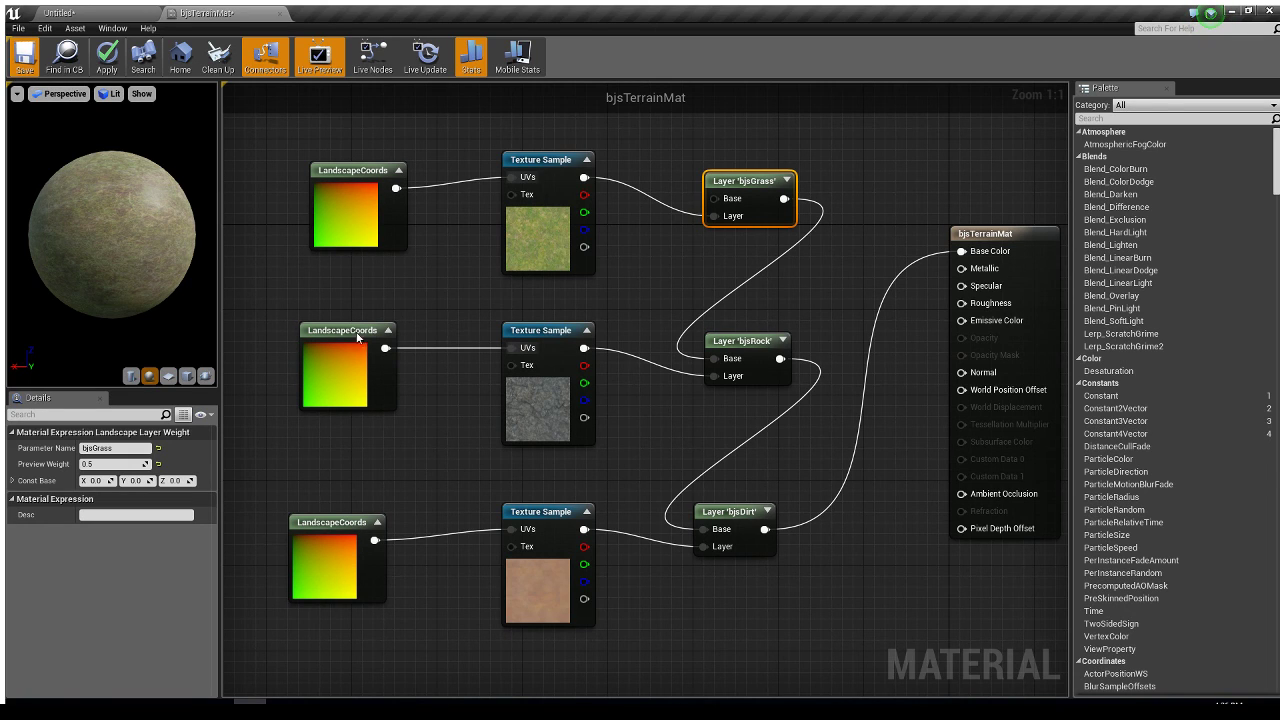
pyautogui.click(353, 177)
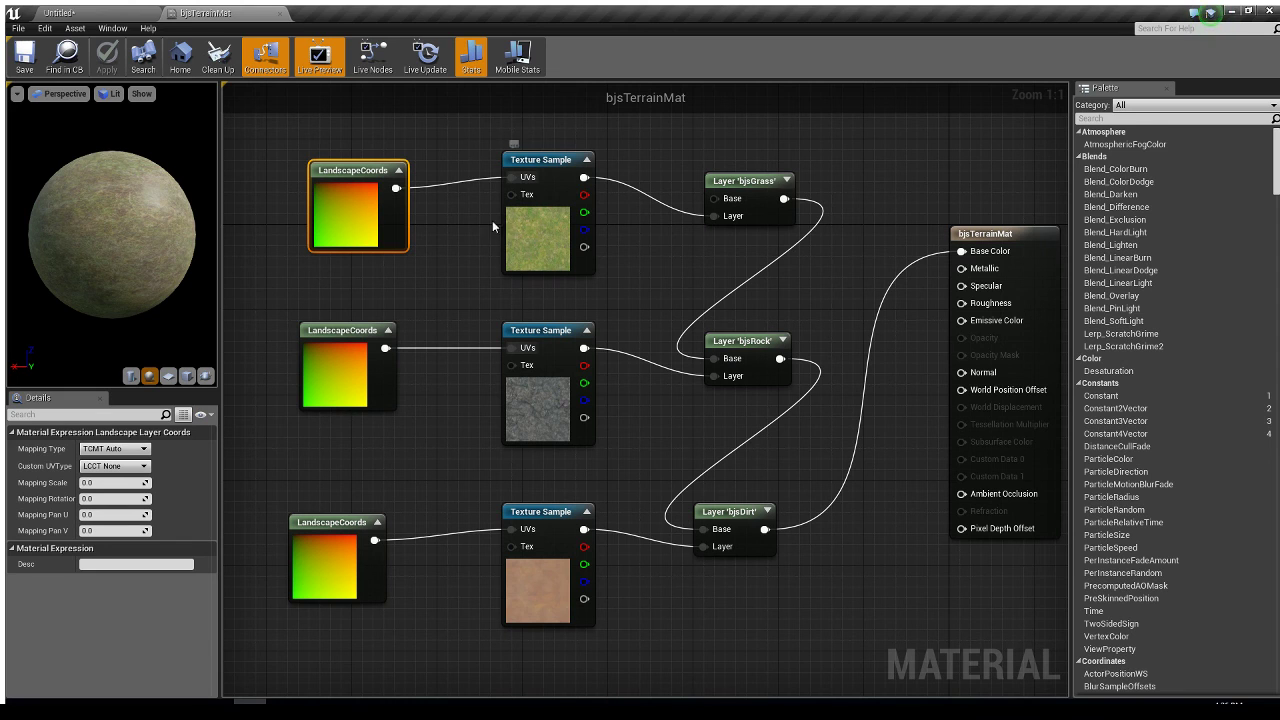
pyautogui.click(112, 13)
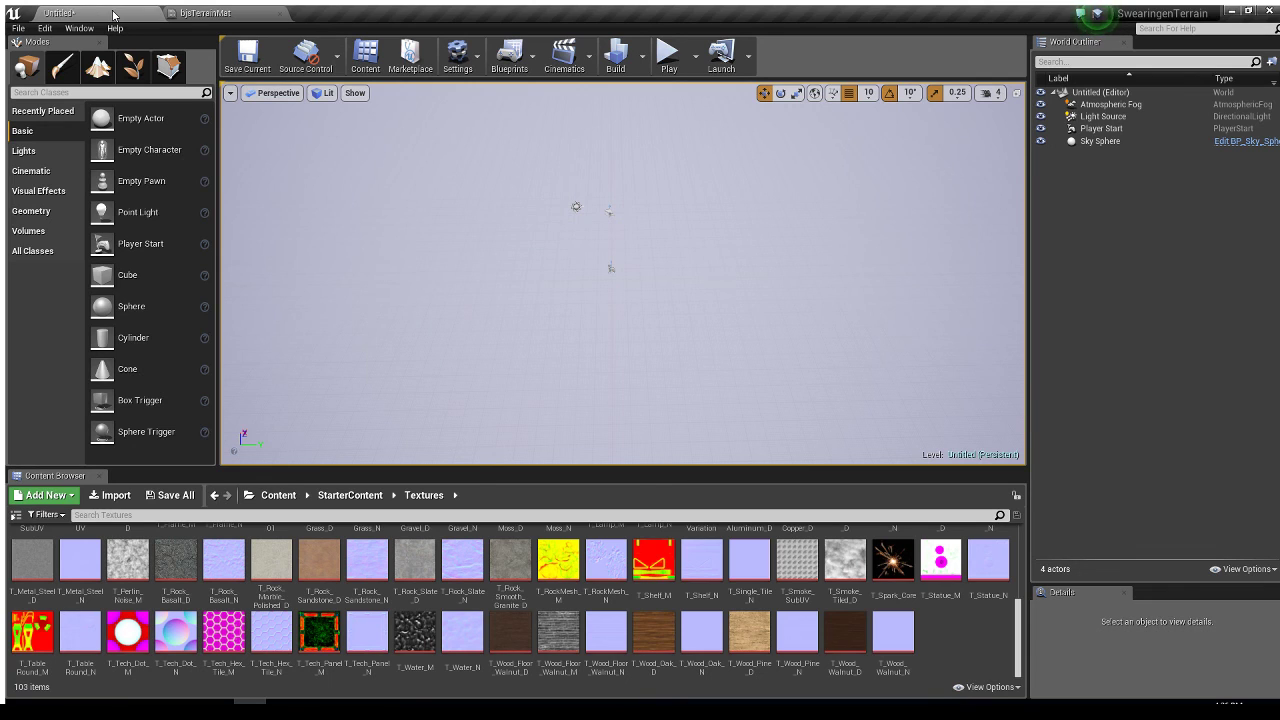